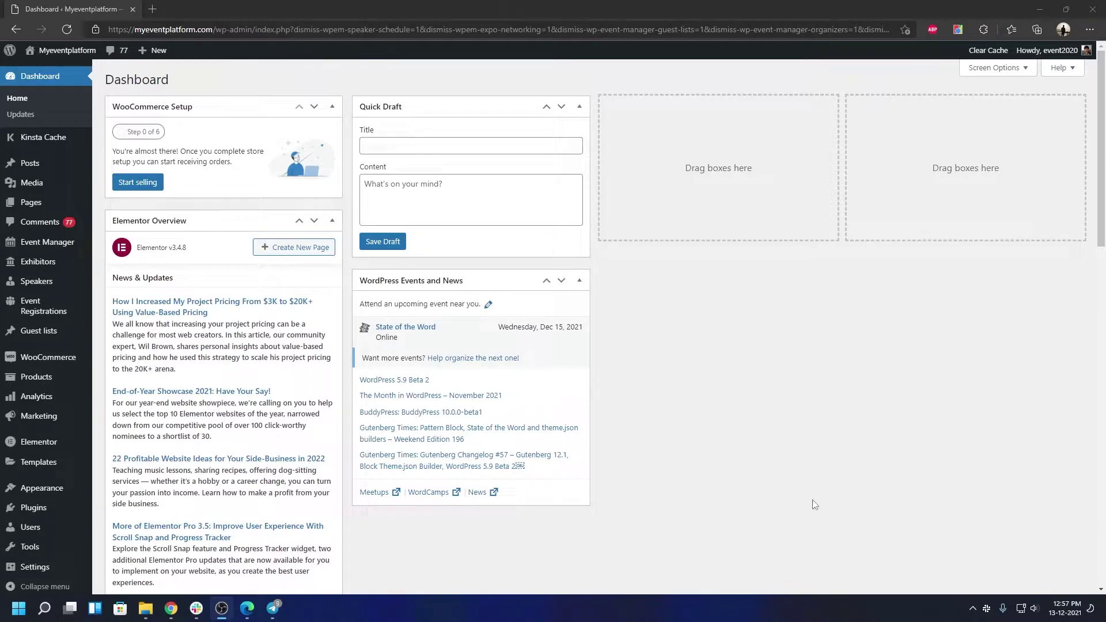
Search the Add New plugins directory for 'One click demo import'
mouse_move(23, 508)
click(138, 526)
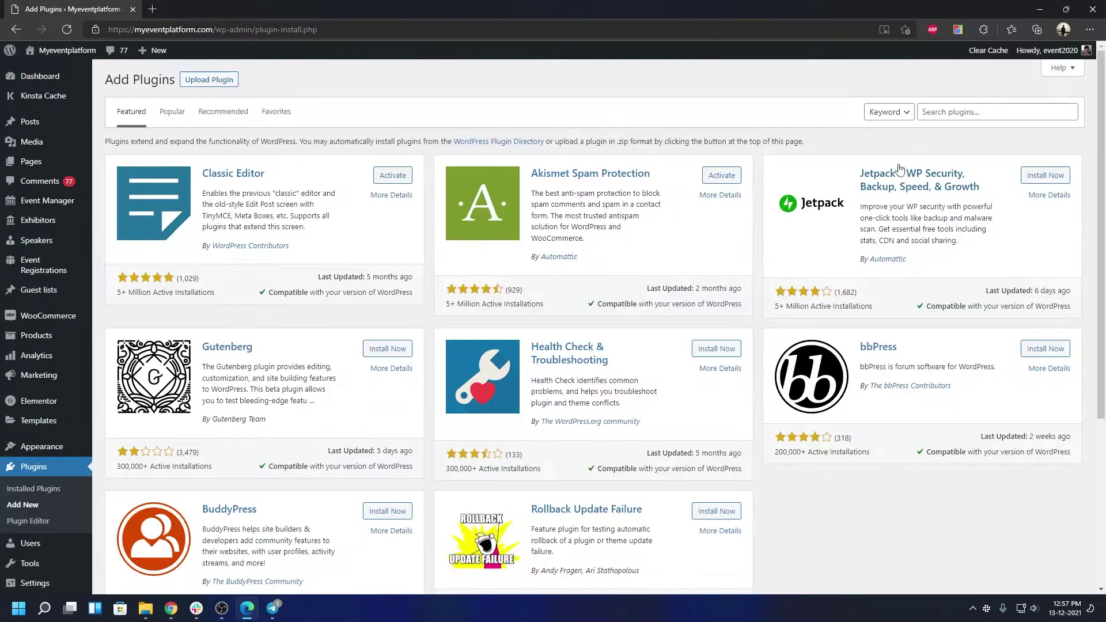
click(979, 116)
text(One click dem)
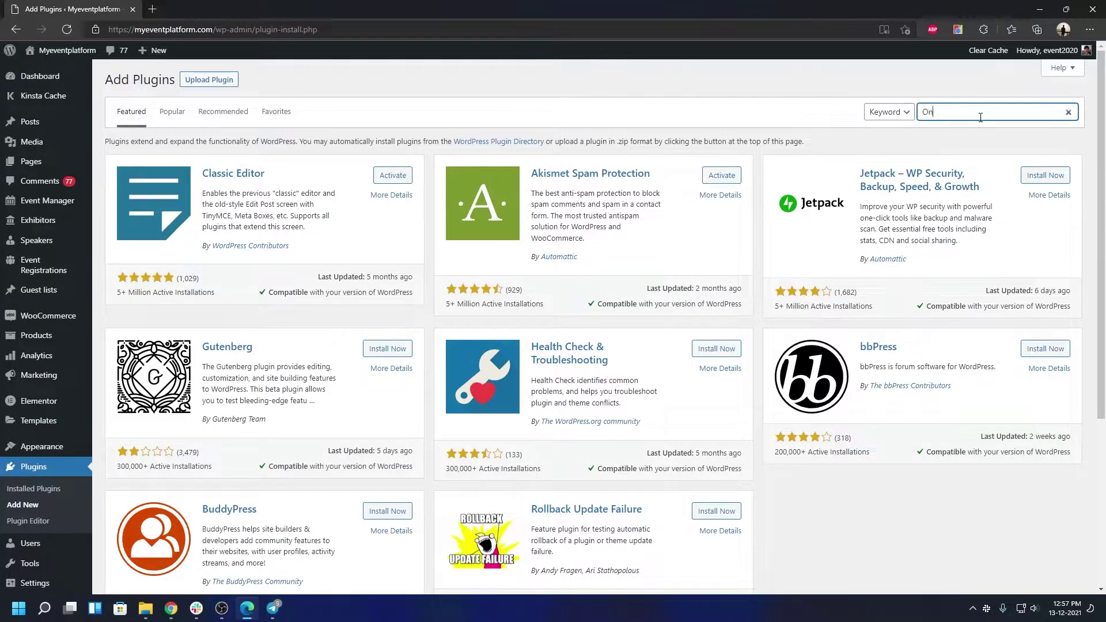
text(o import)
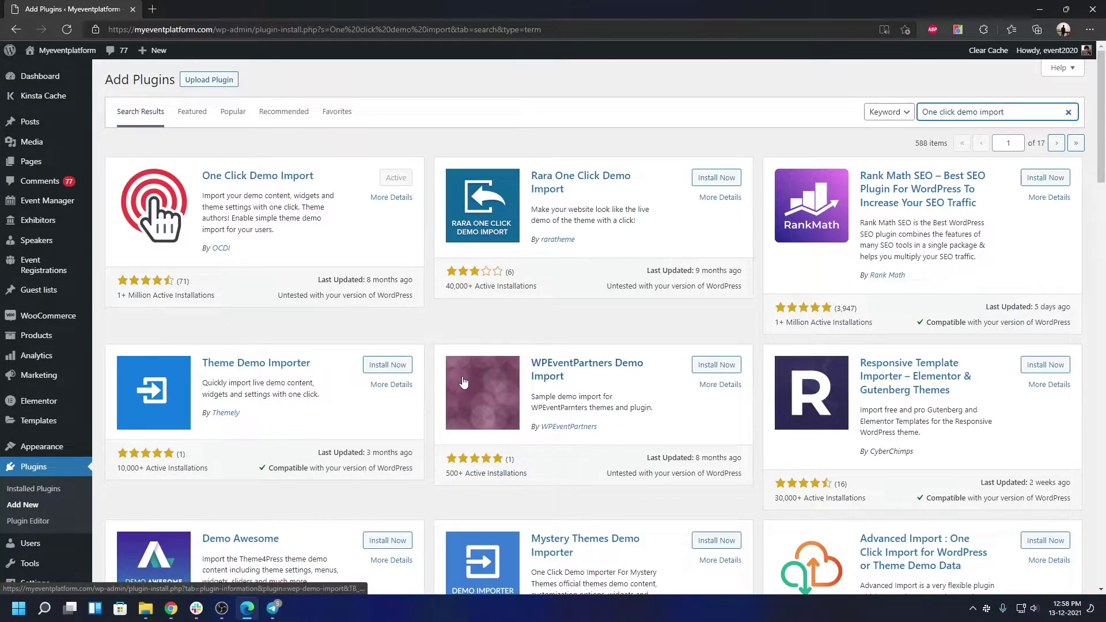
Open Import Demo Data and start importing the Festival demo
mouse_move(41, 447)
click(147, 544)
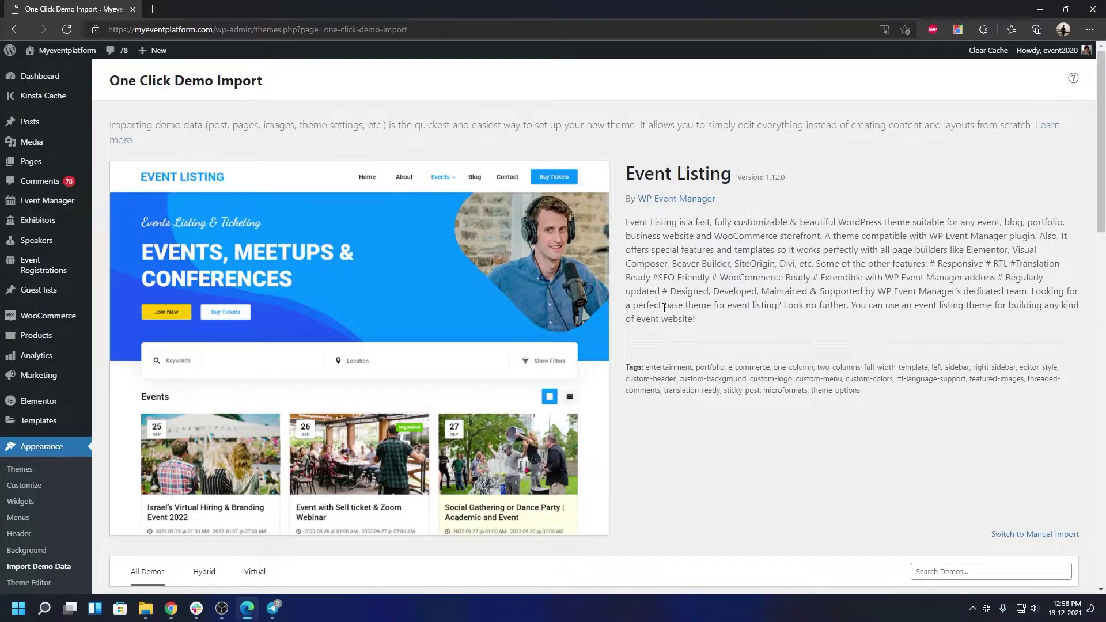
scroll(664, 307, down, 7)
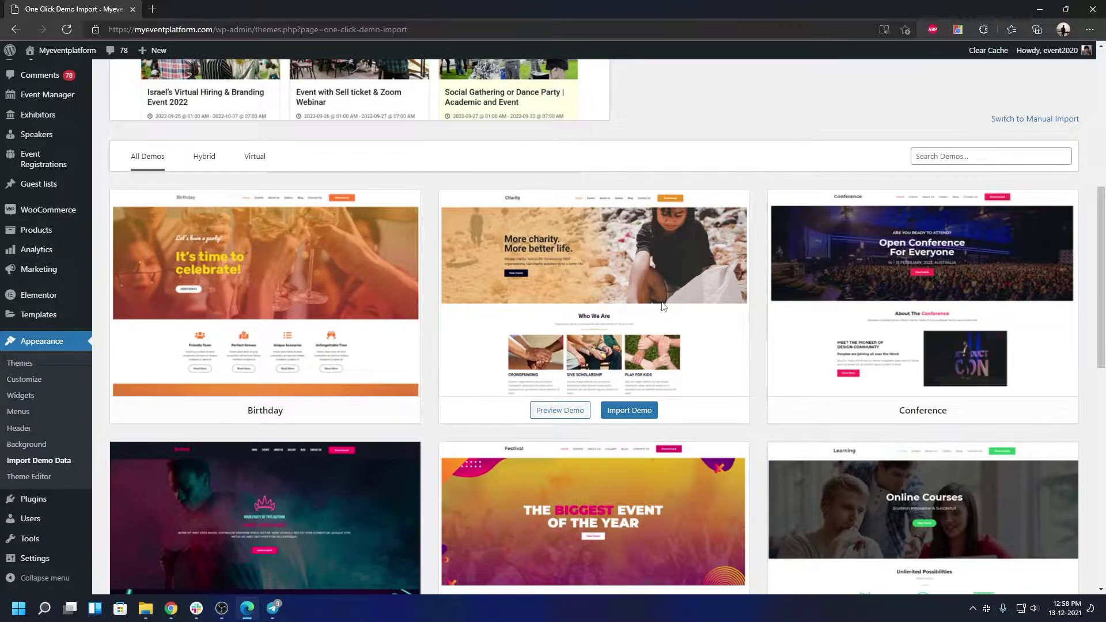
scroll(663, 306, down, 4)
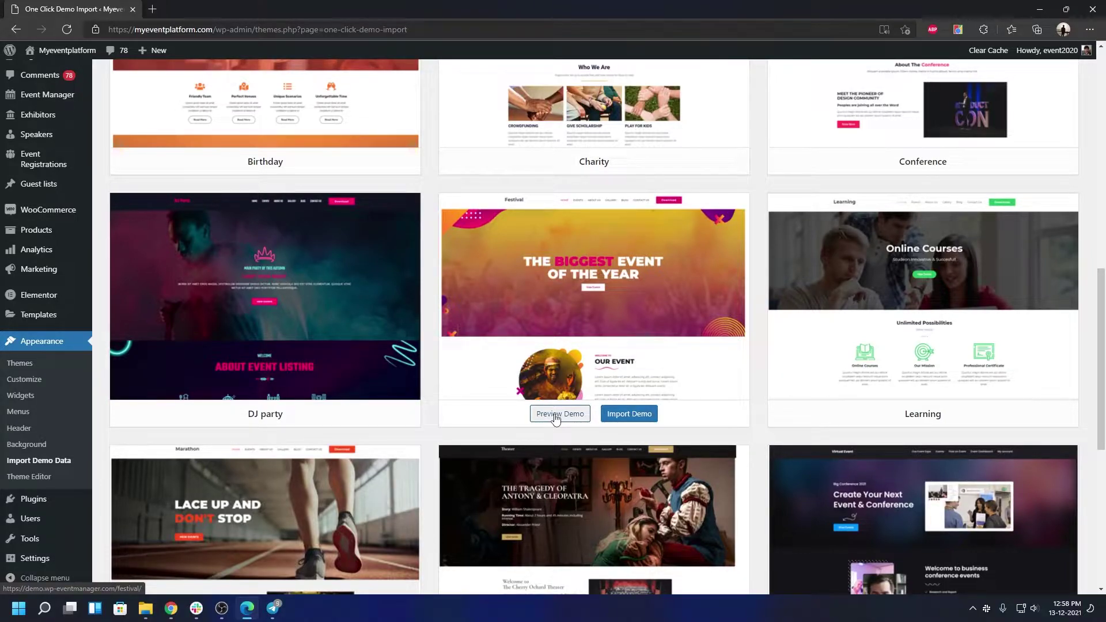
click(615, 419)
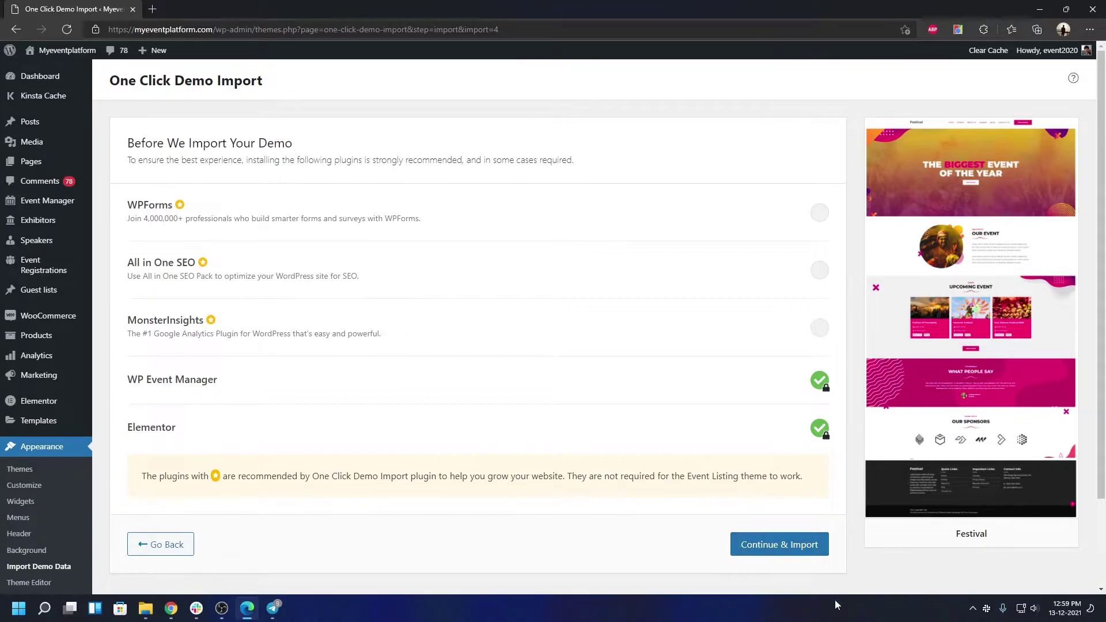
Run the Festival demo import, then visit the site and scroll through the homepage
click(811, 551)
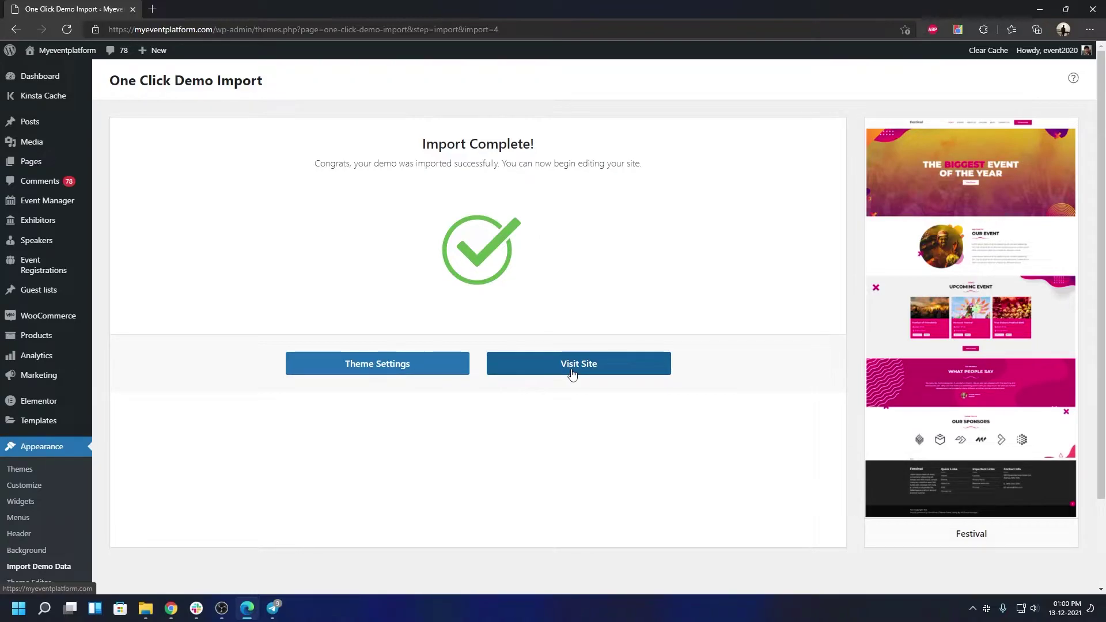
click(568, 373)
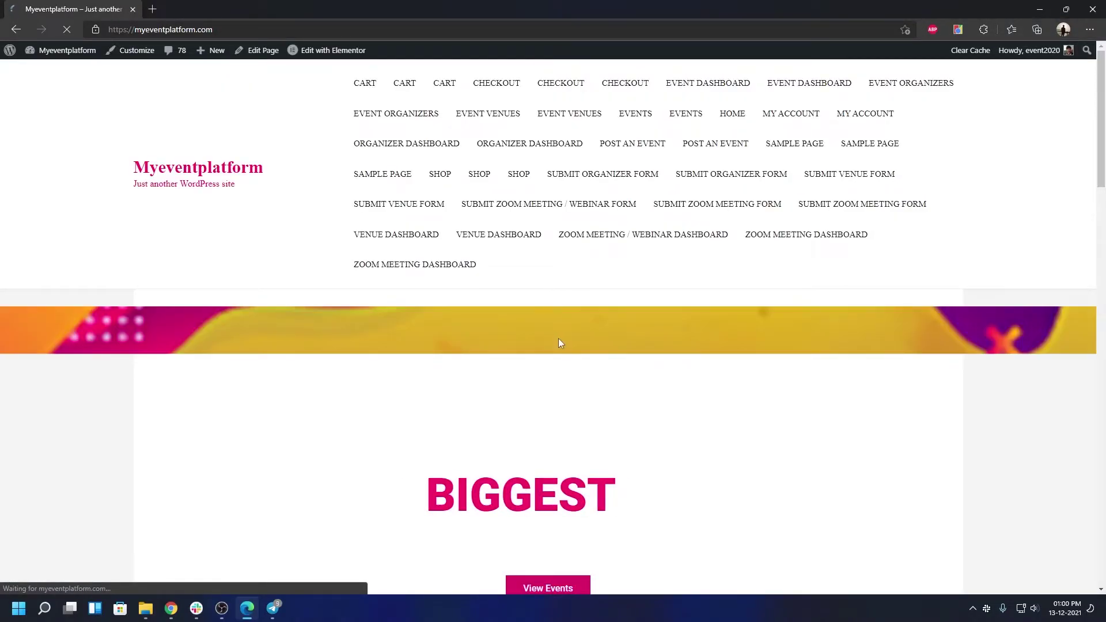
scroll(558, 342, down, 1)
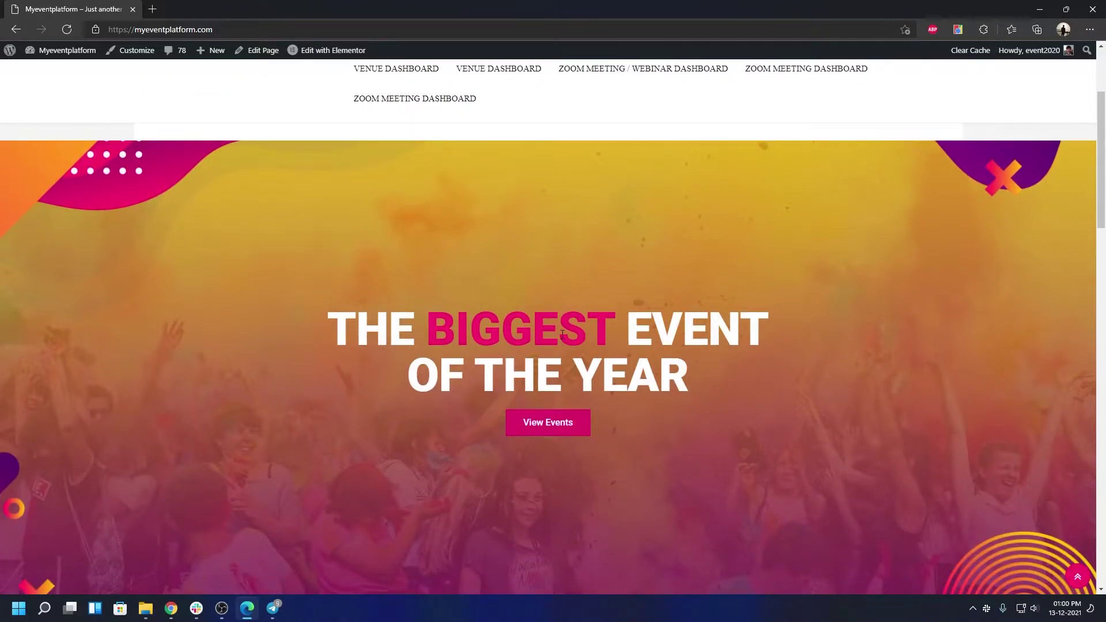
scroll(562, 328, down, 10)
scroll(644, 367, up, 15)
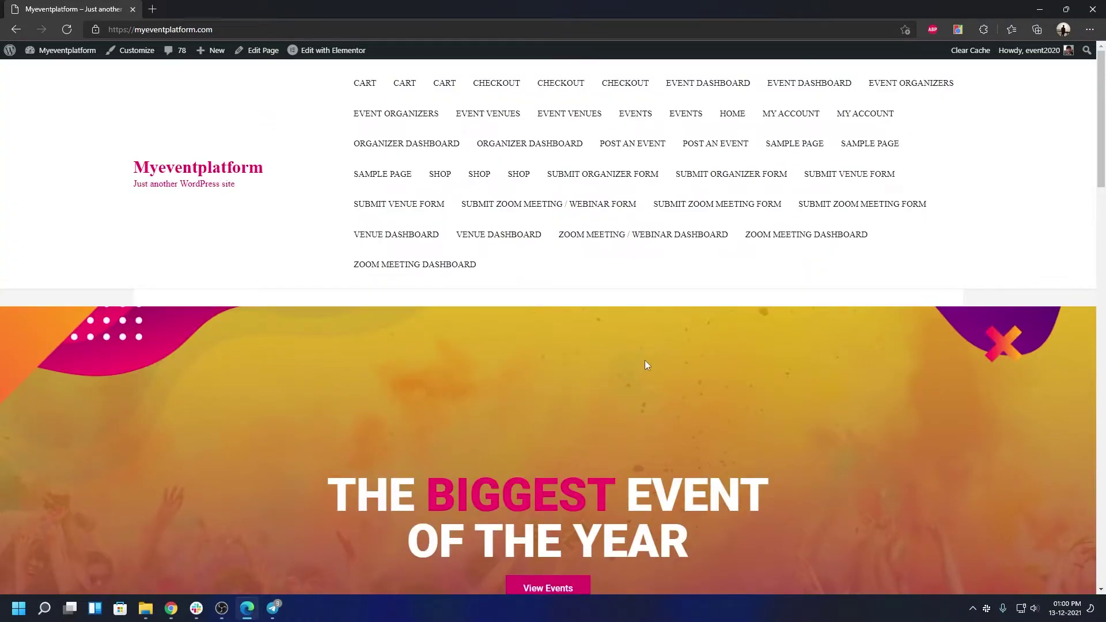
scroll(646, 357, down, 5)
scroll(643, 343, up, 5)
Give the Home page the Elementor Full Width template, update it, and open its permalink
click(263, 58)
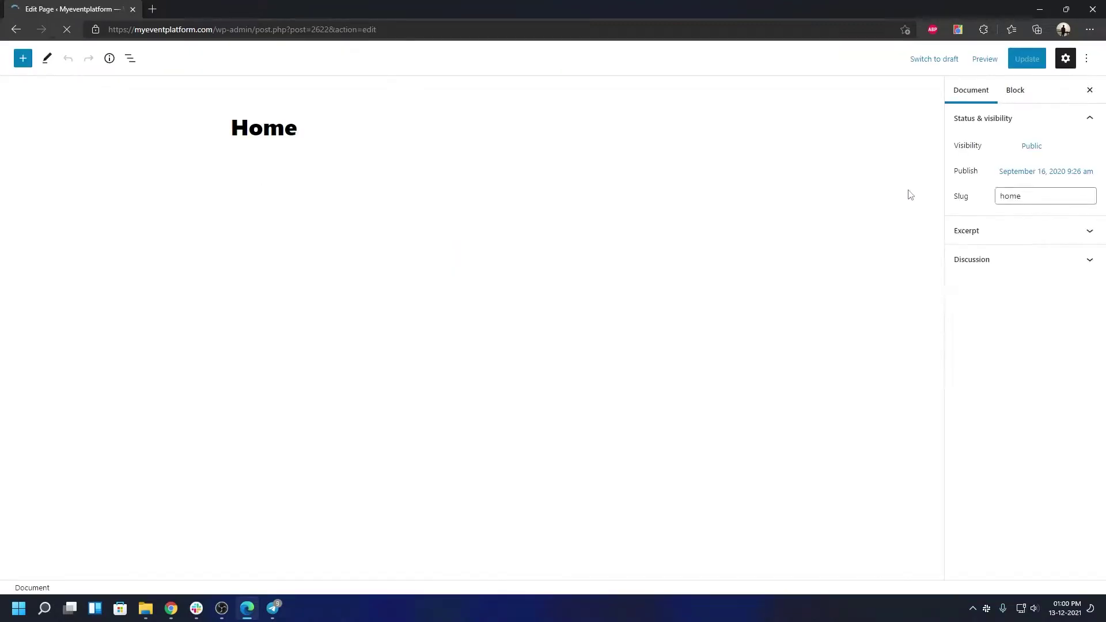
click(988, 231)
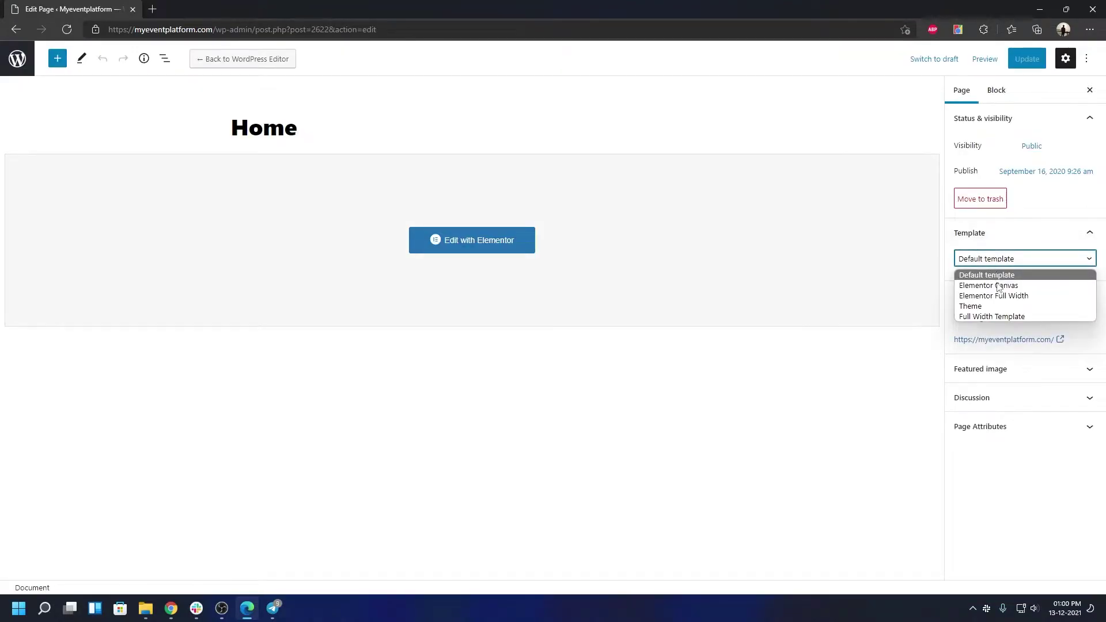
click(999, 296)
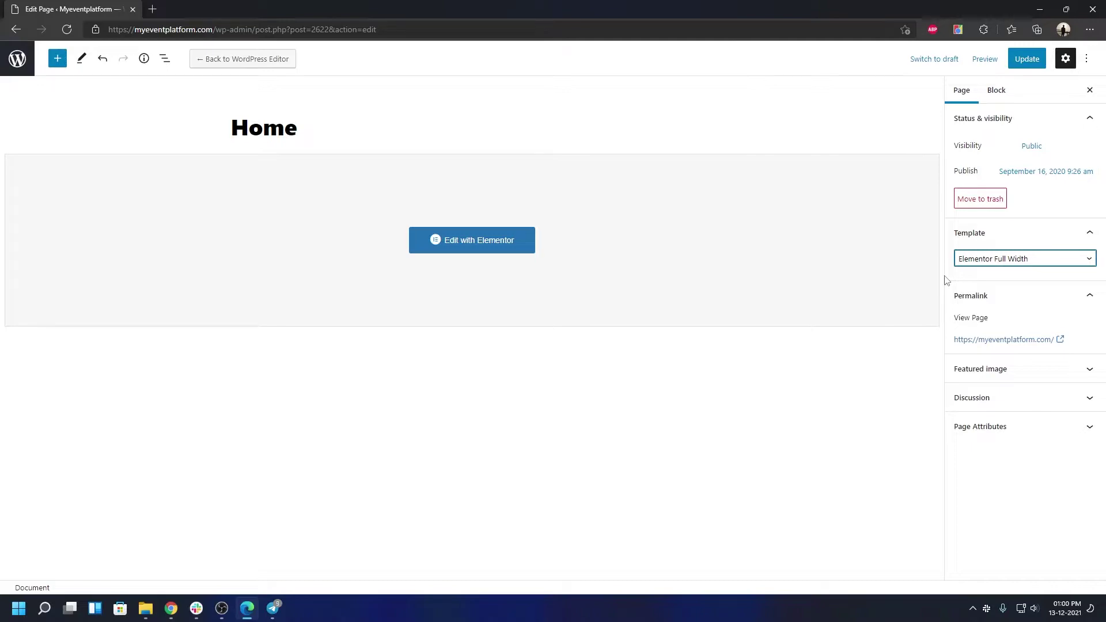
click(923, 383)
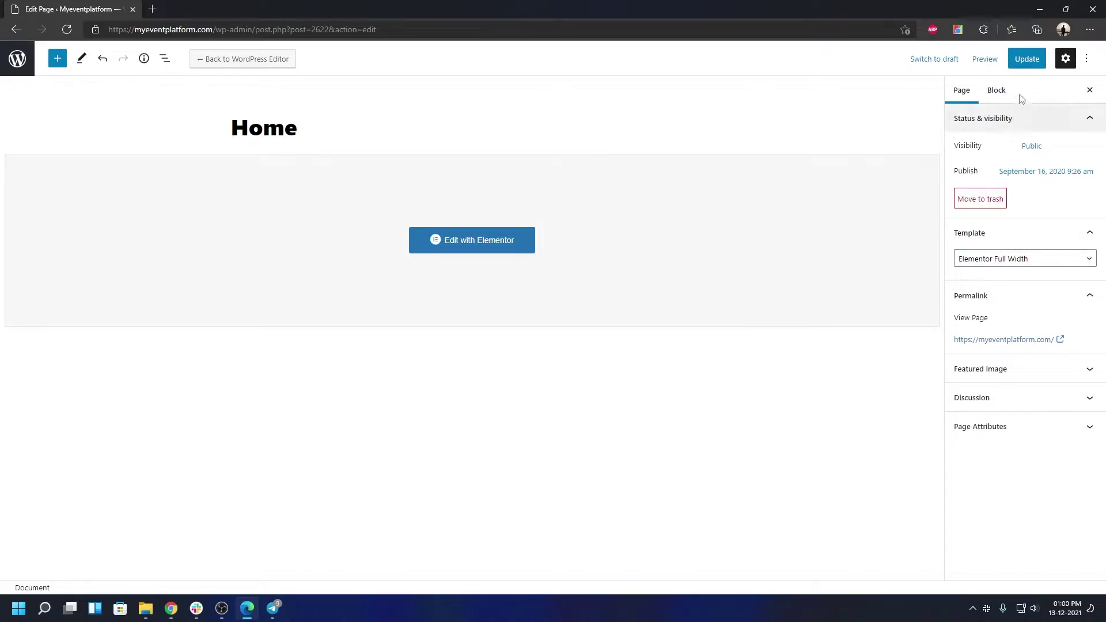
click(1023, 65)
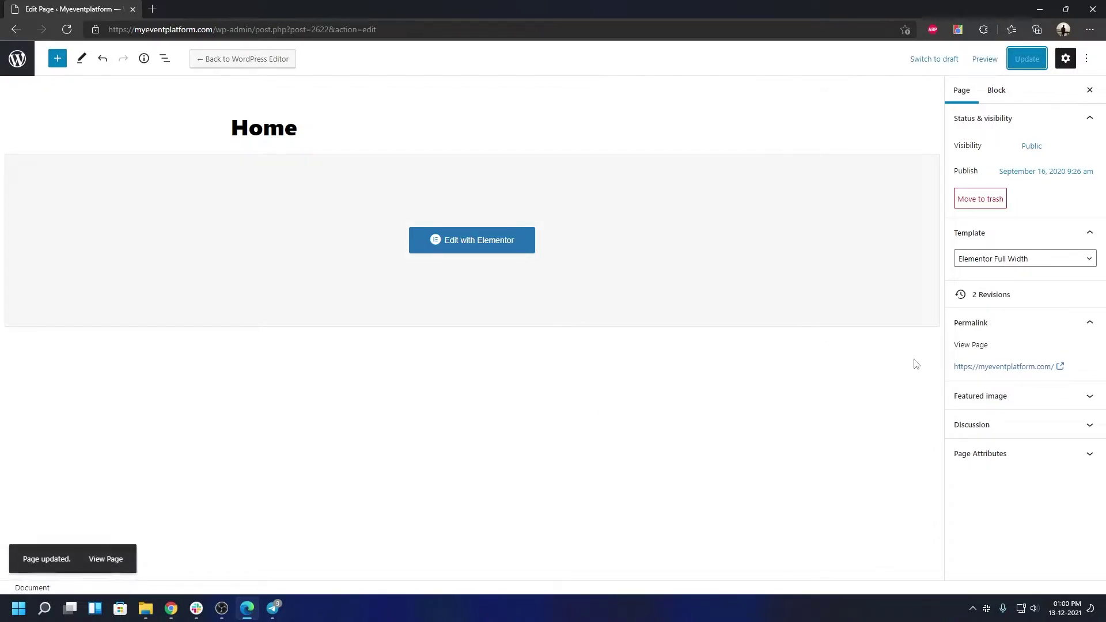
click(983, 369)
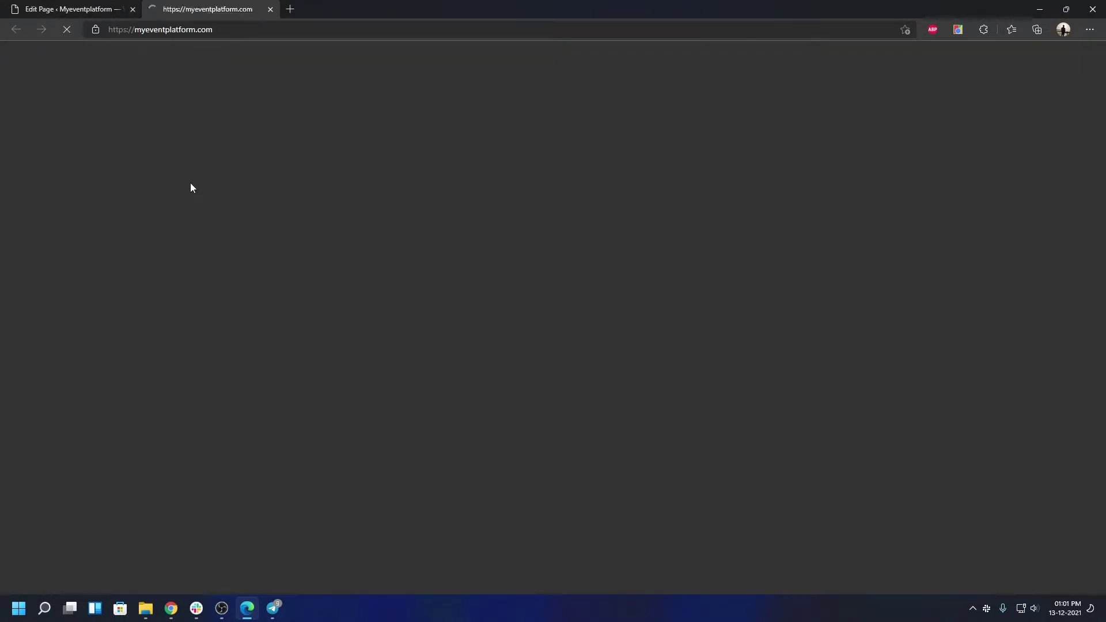
scroll(344, 269, down, 6)
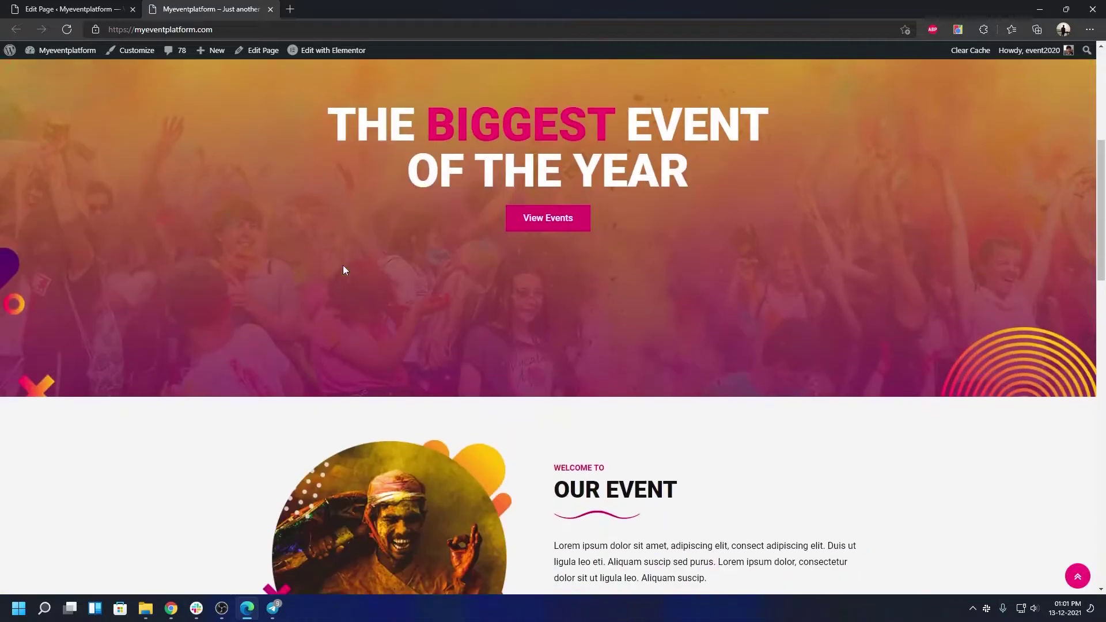
scroll(344, 269, up, 4)
scroll(344, 269, down, 5)
scroll(344, 270, down, 15)
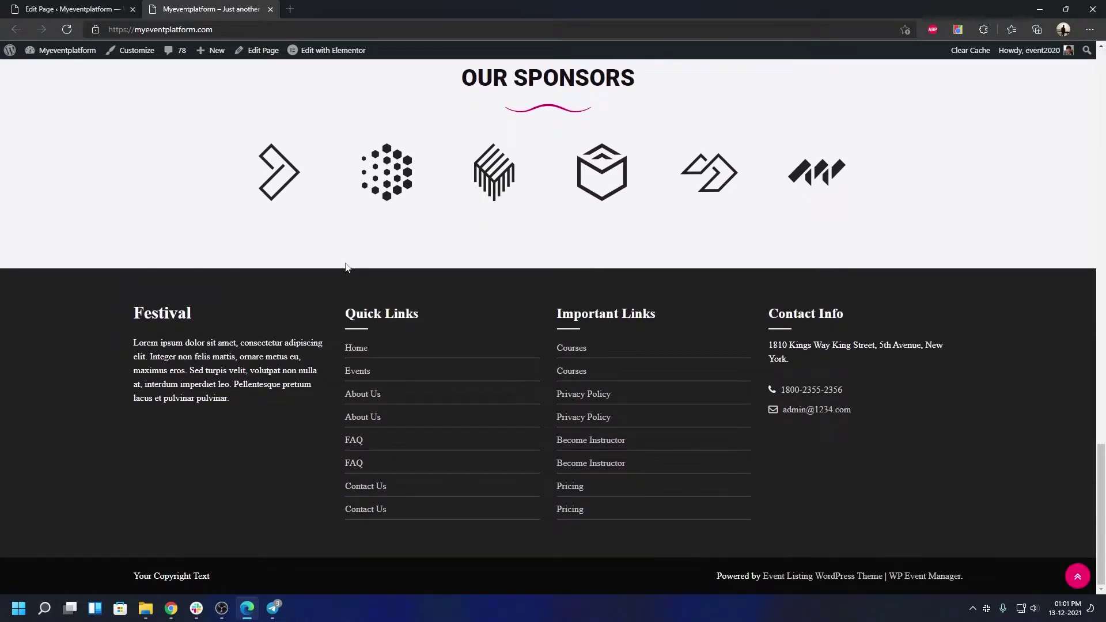
scroll(346, 267, up, 20)
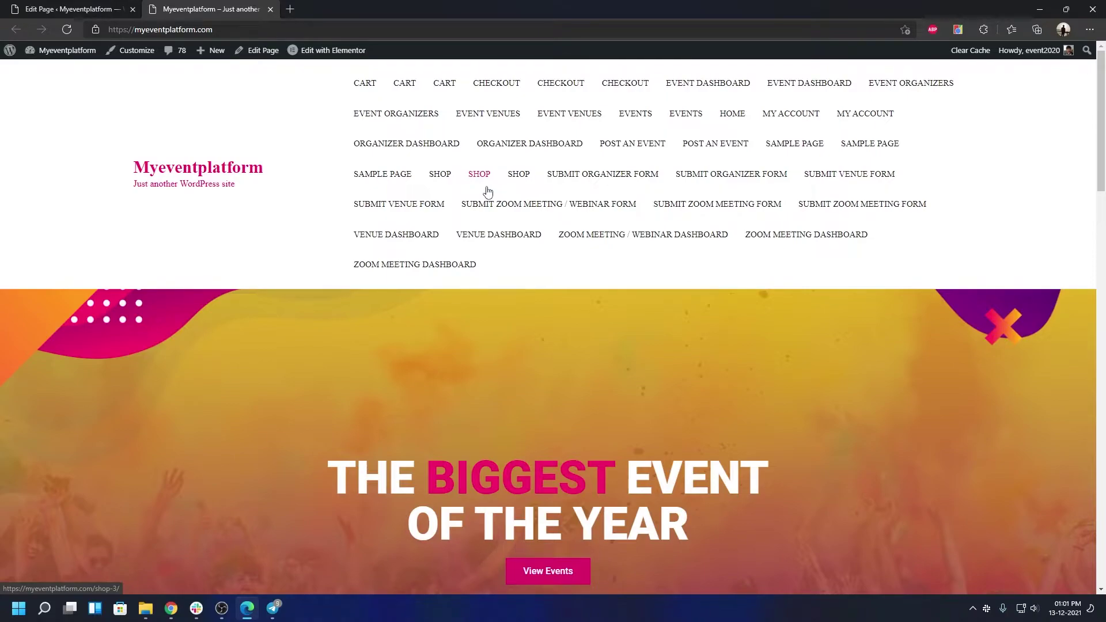
Open the Customizer's Menus panel listing Important Links, Main Menu and Quick Links
click(118, 53)
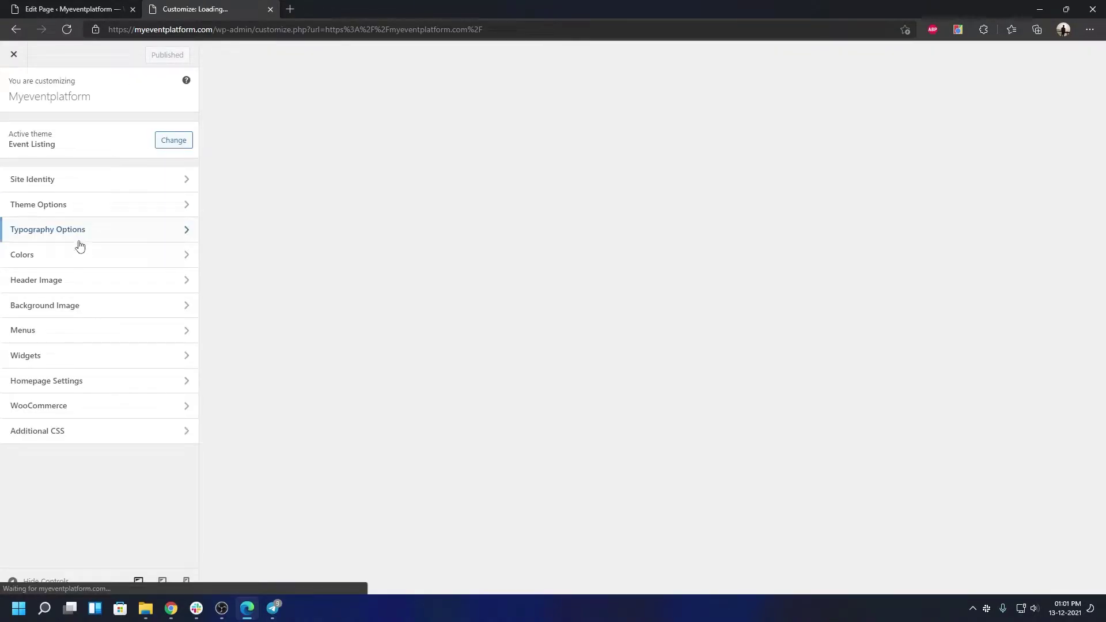
click(46, 330)
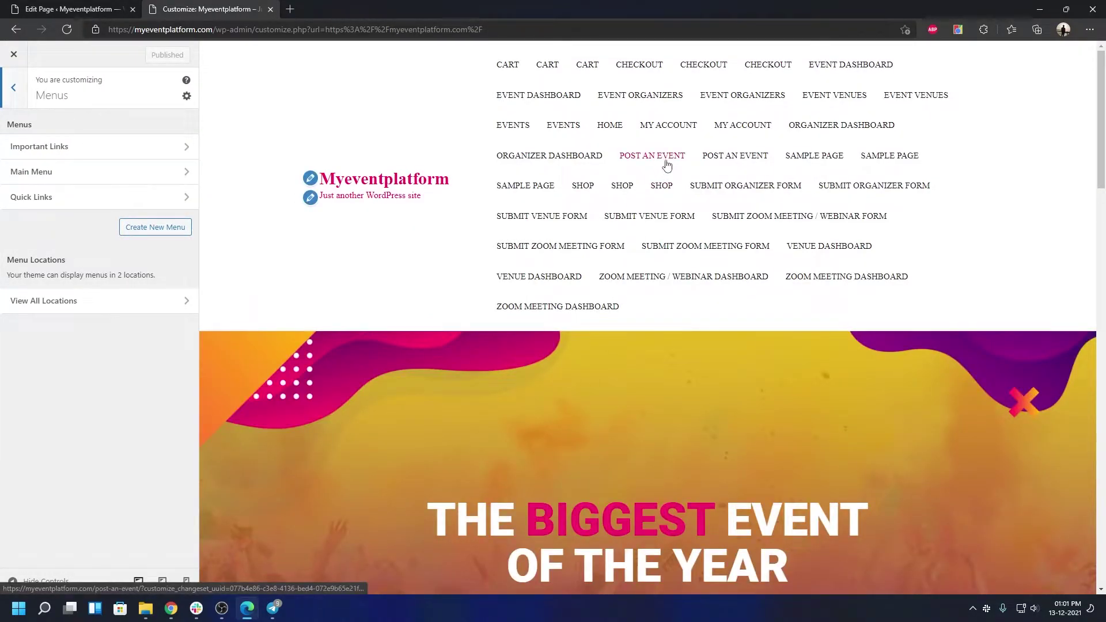
scroll(659, 253, down, 20)
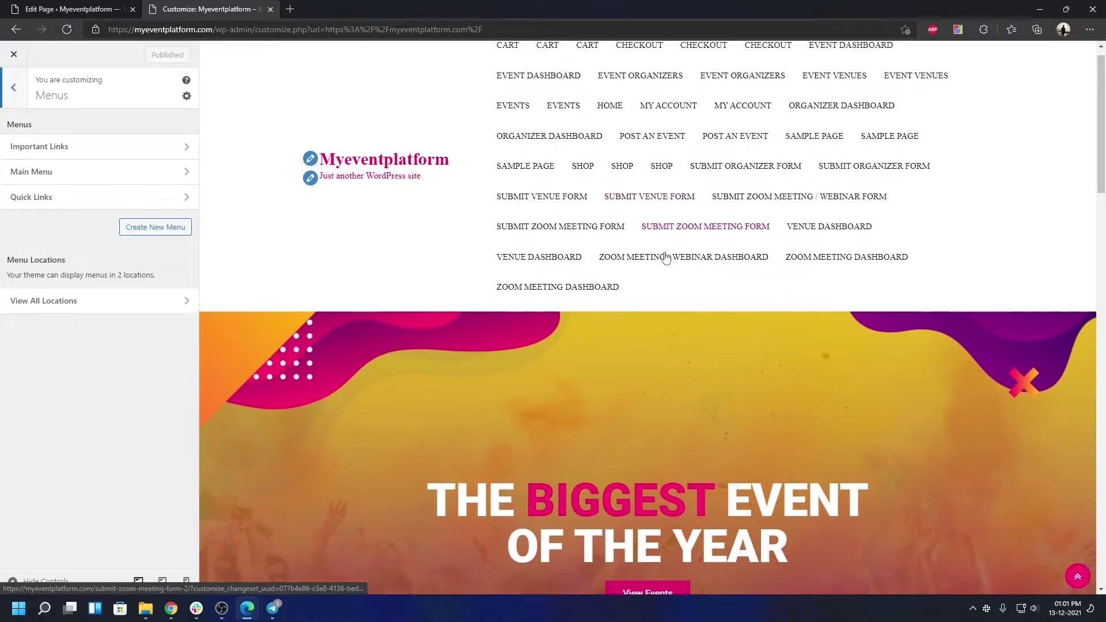
scroll(1021, 423, down, 2)
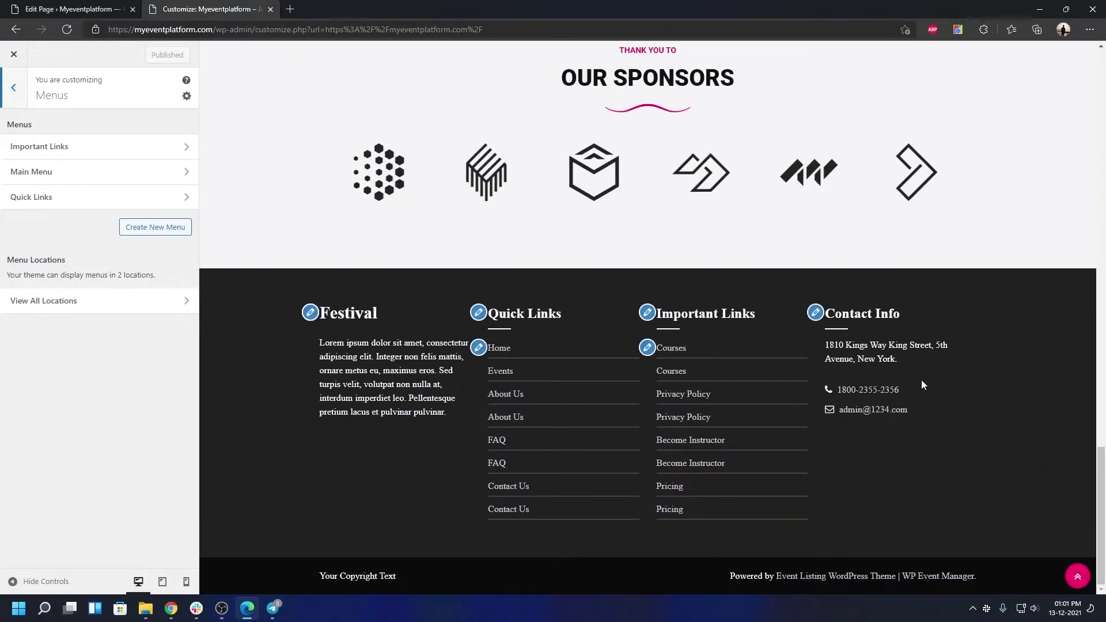
scroll(921, 378, up, 10)
scroll(916, 377, up, 15)
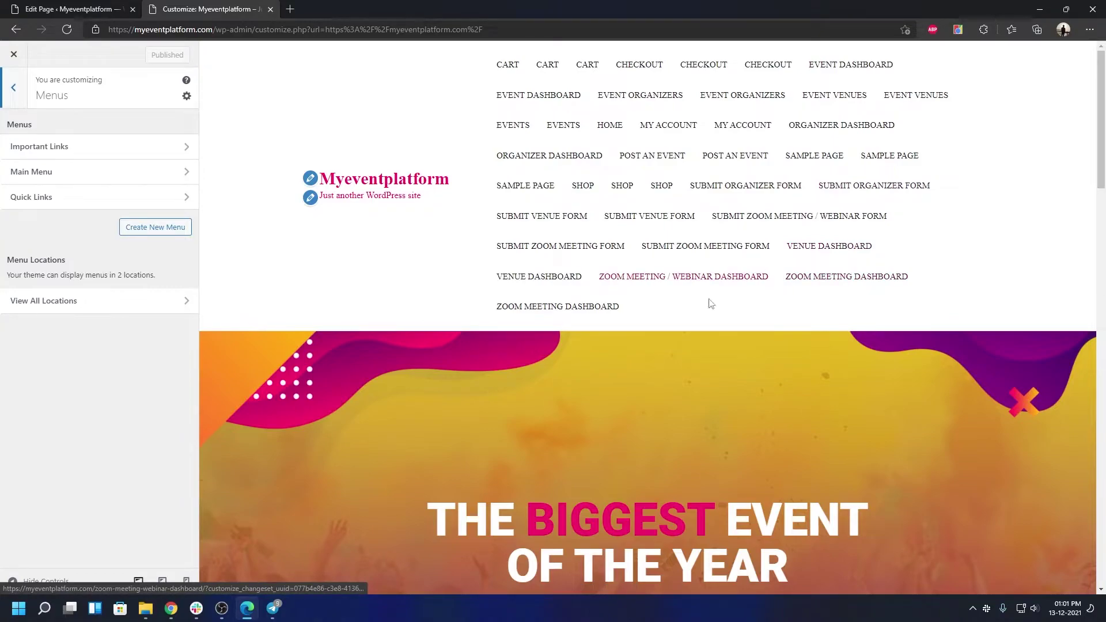
Assign Main Menu to the Primary header location and return to the menus list
click(51, 171)
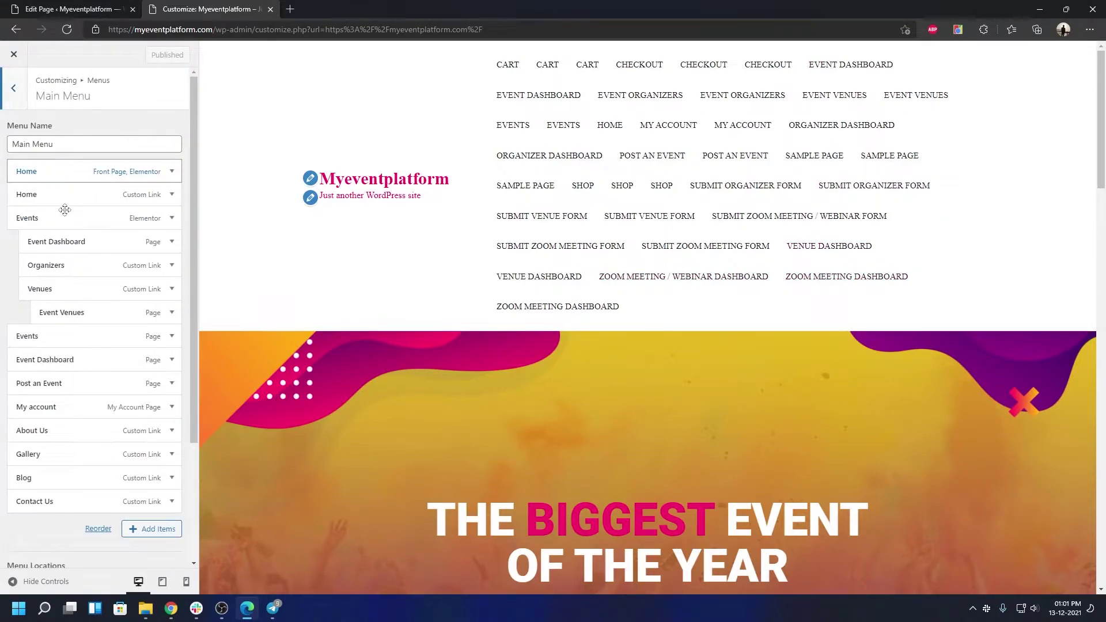
scroll(123, 420, down, 3)
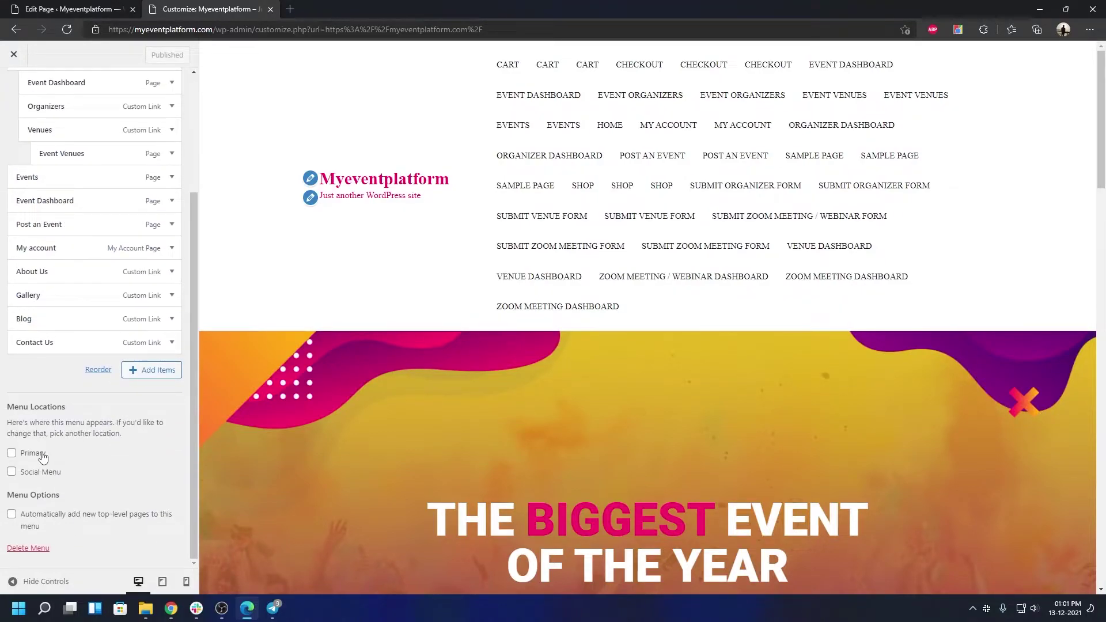
click(32, 454)
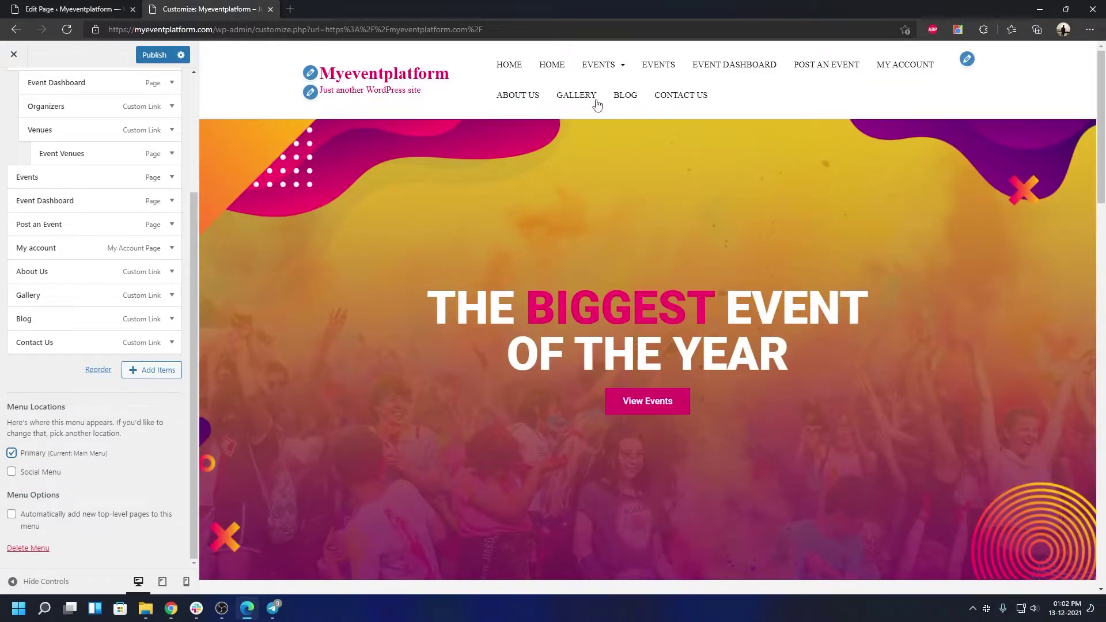
scroll(34, 109, up, 3)
click(21, 105)
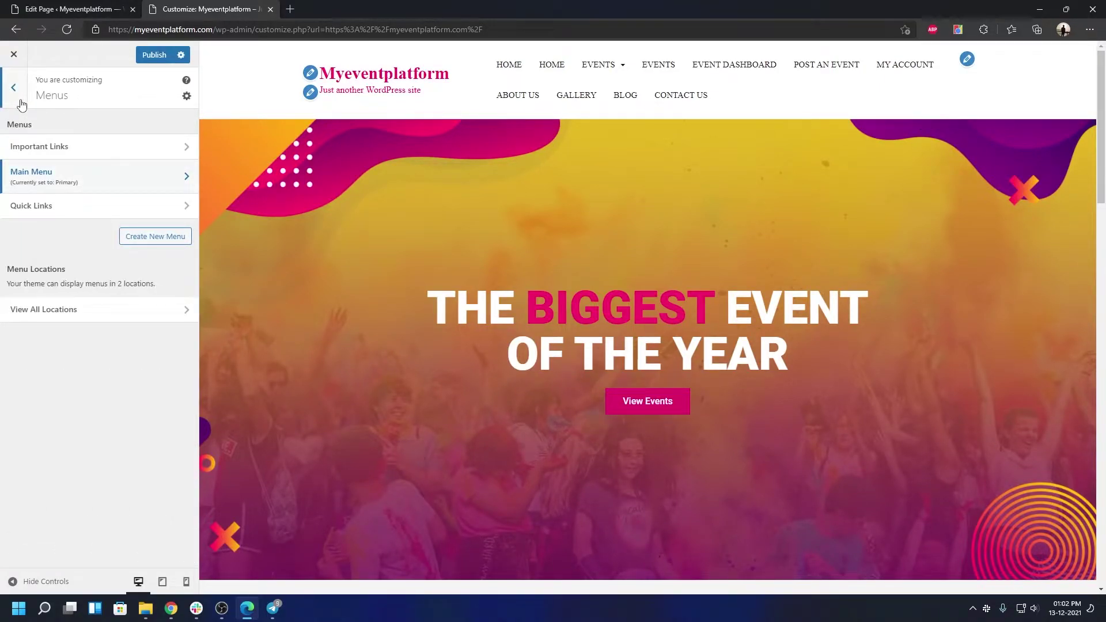
Glance at Site Identity, then open Theme Options > Header Setting
click(14, 102)
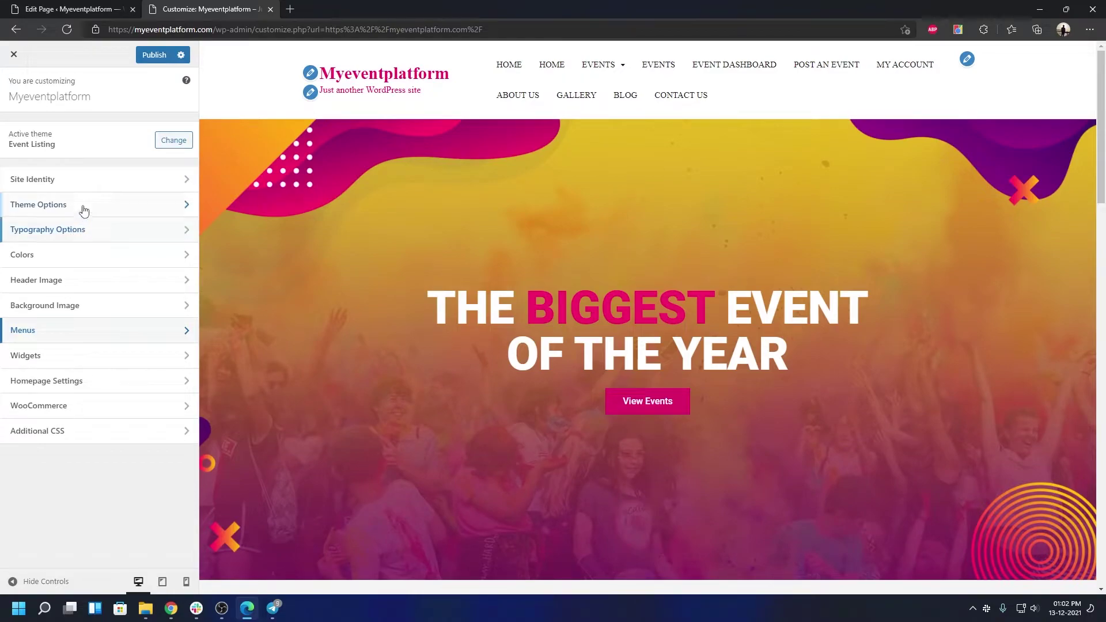
click(94, 186)
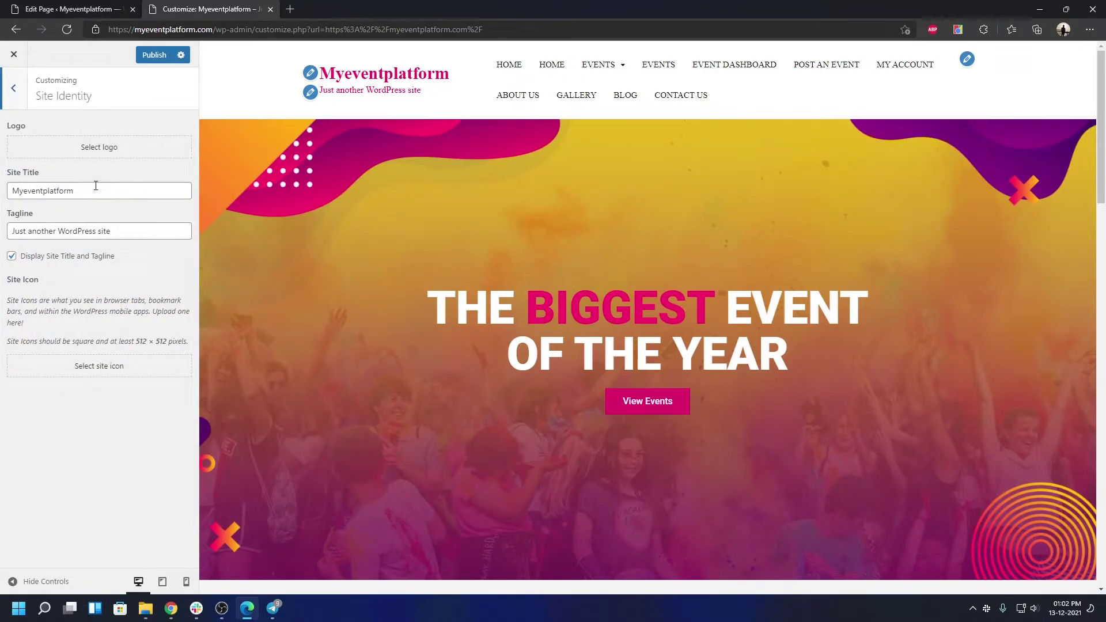
click(24, 104)
click(55, 211)
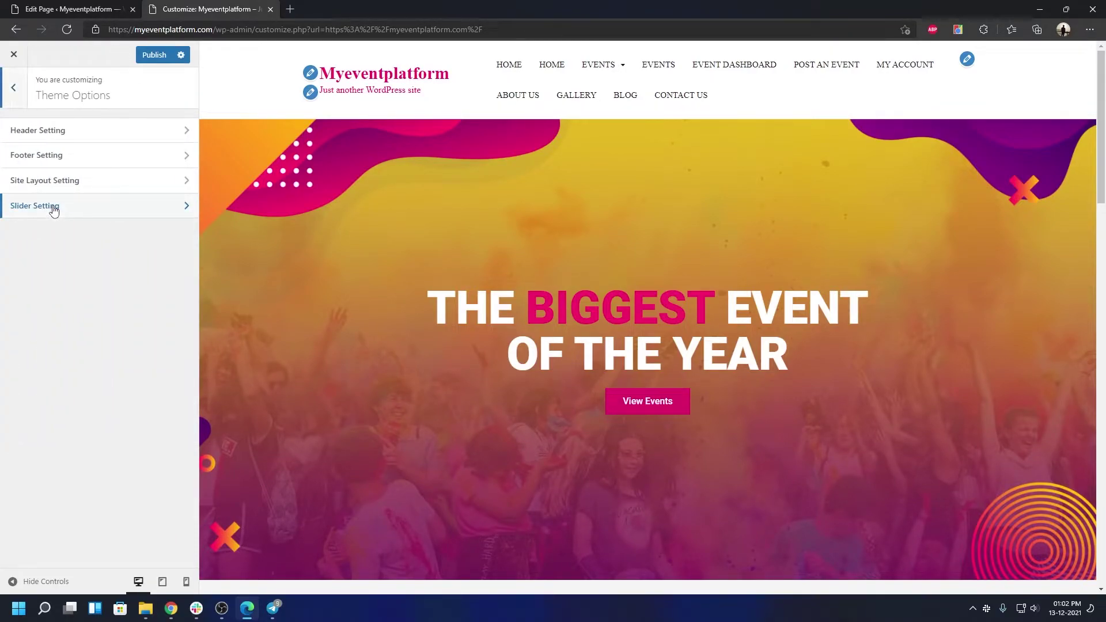
click(50, 136)
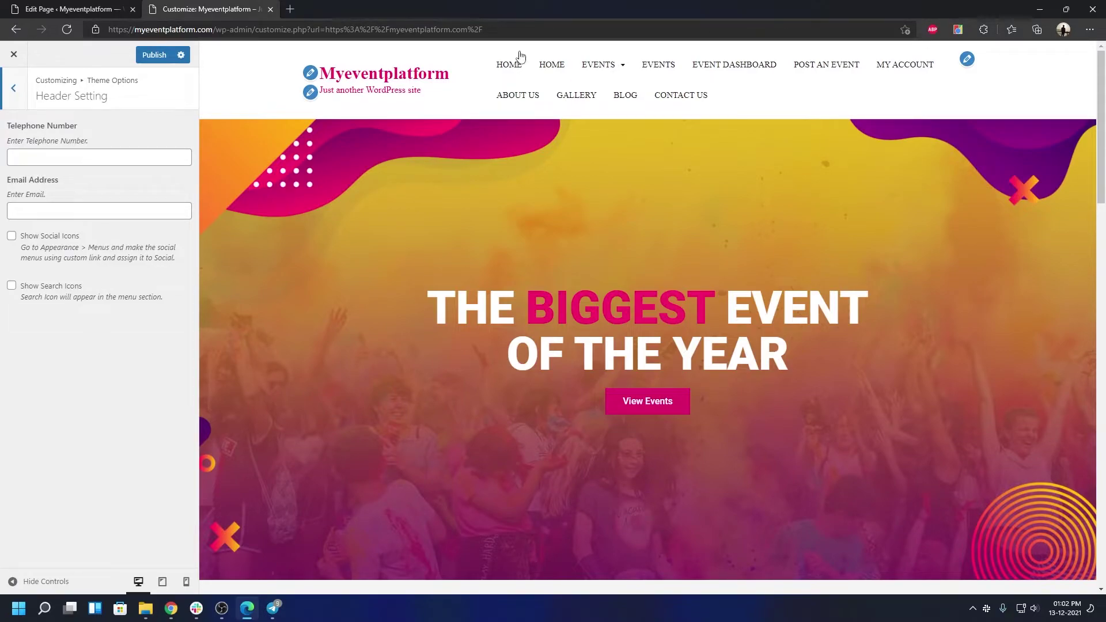
Enter the header contact email address and telephone number, and turn on Show Search Icons
click(85, 214)
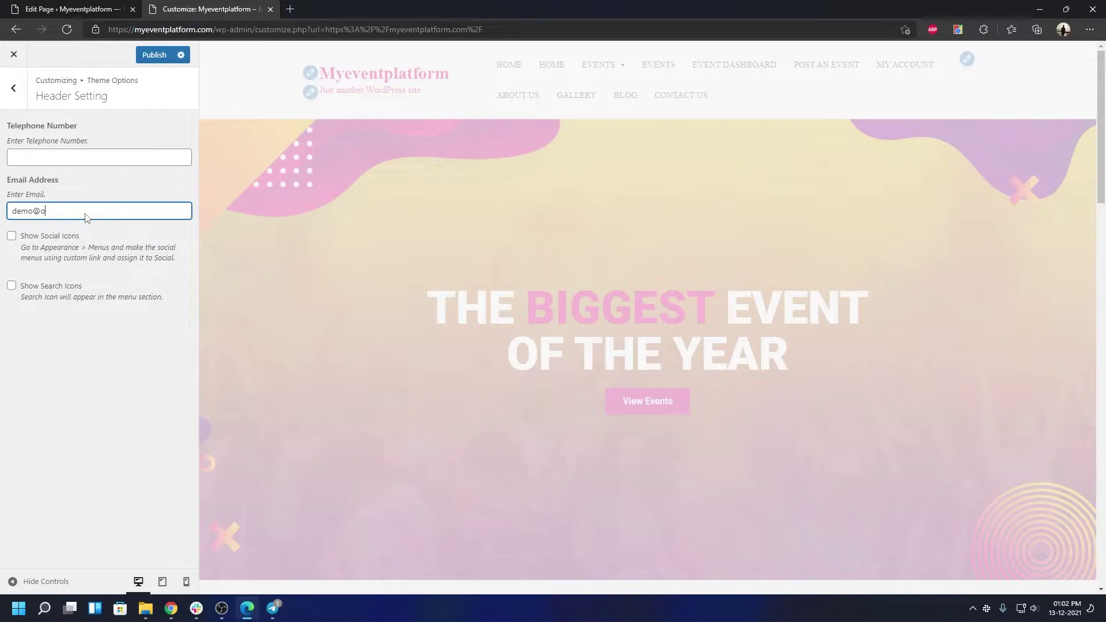
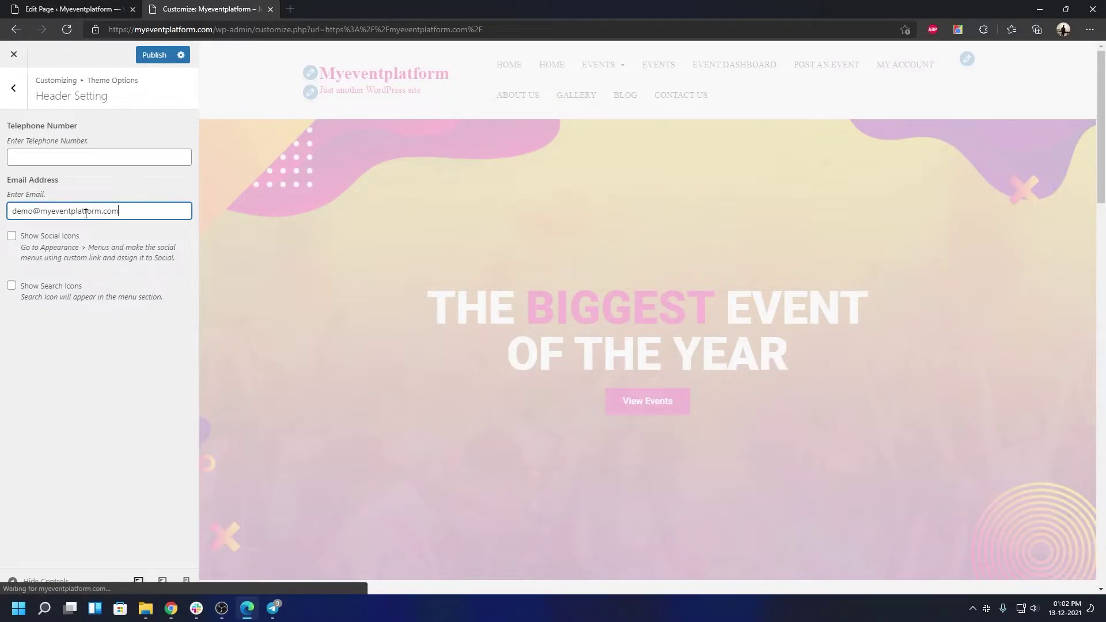
click(63, 162)
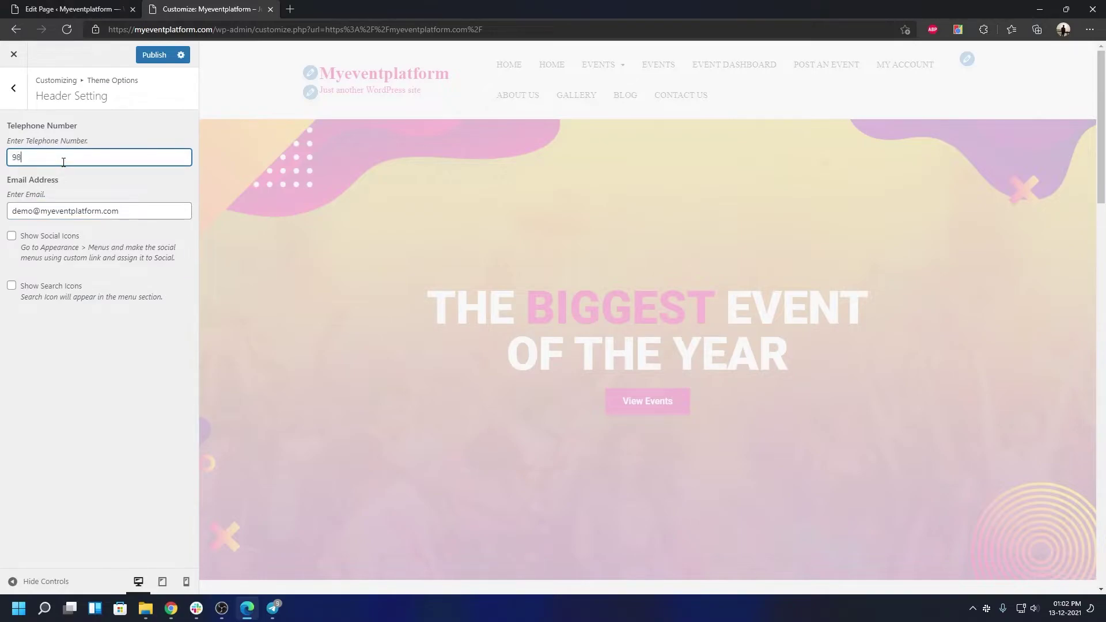
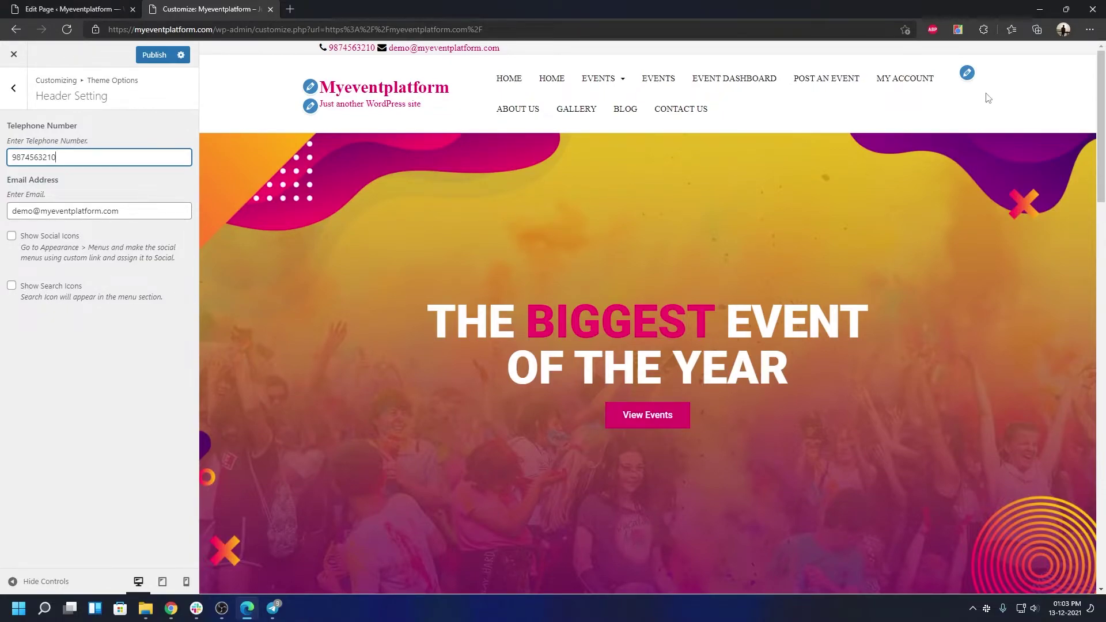
click(50, 286)
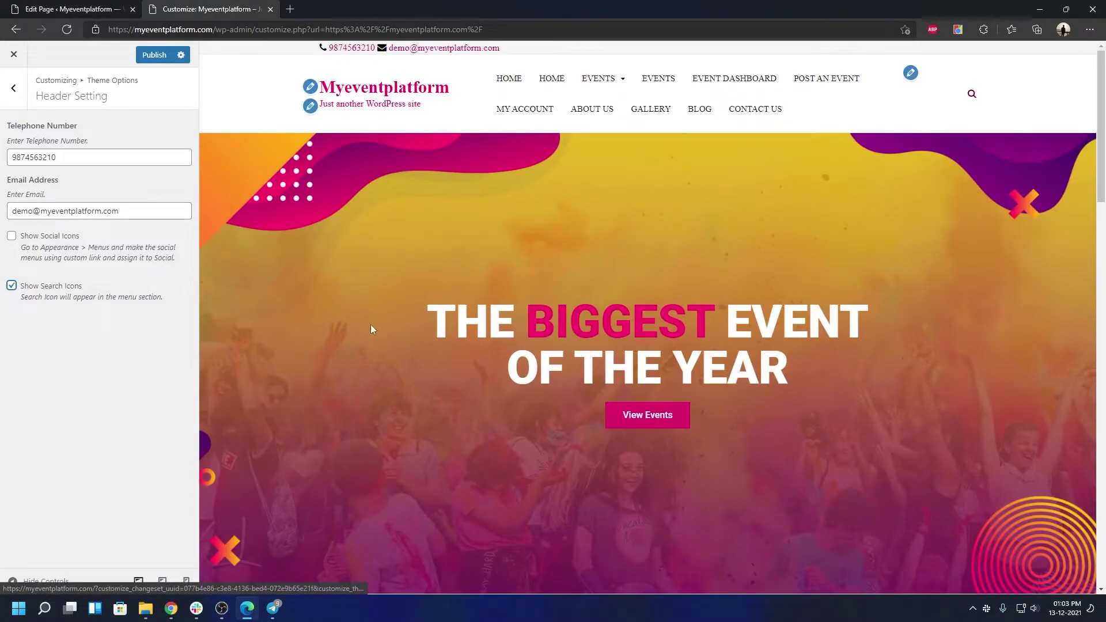
Check the Footer Widget Row dropdown, keeping four columns, then open Site Layout Setting
click(14, 88)
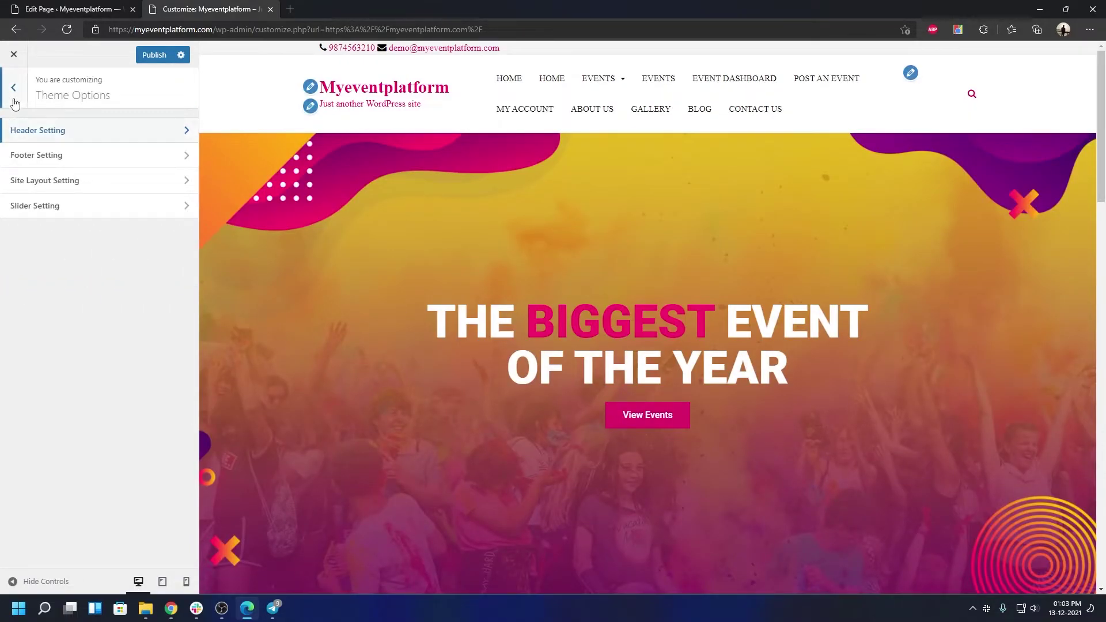
click(37, 151)
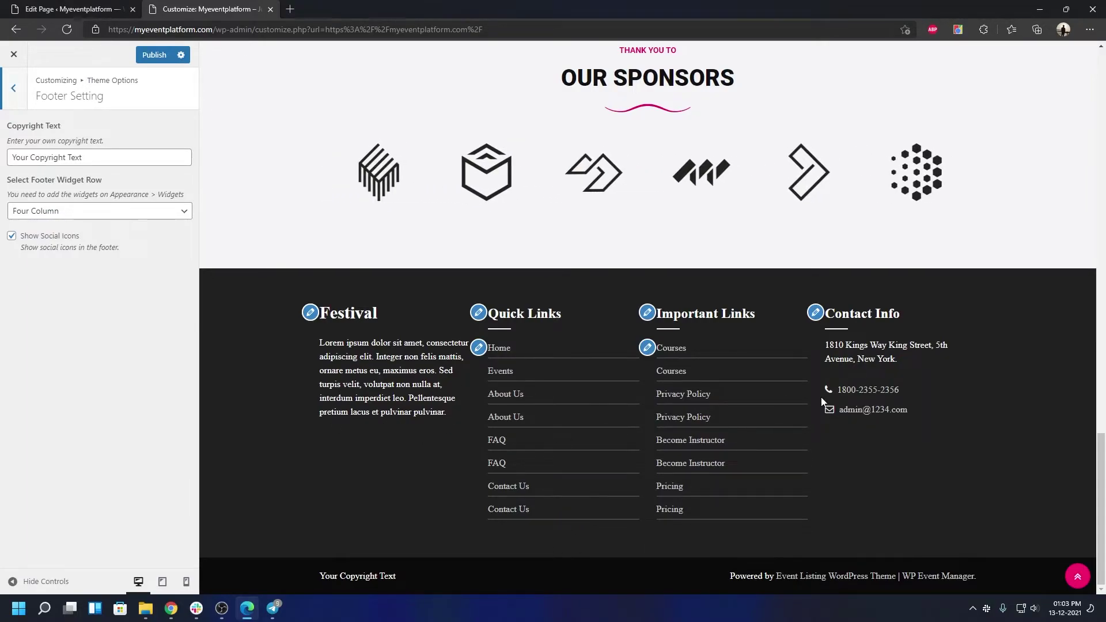
click(107, 212)
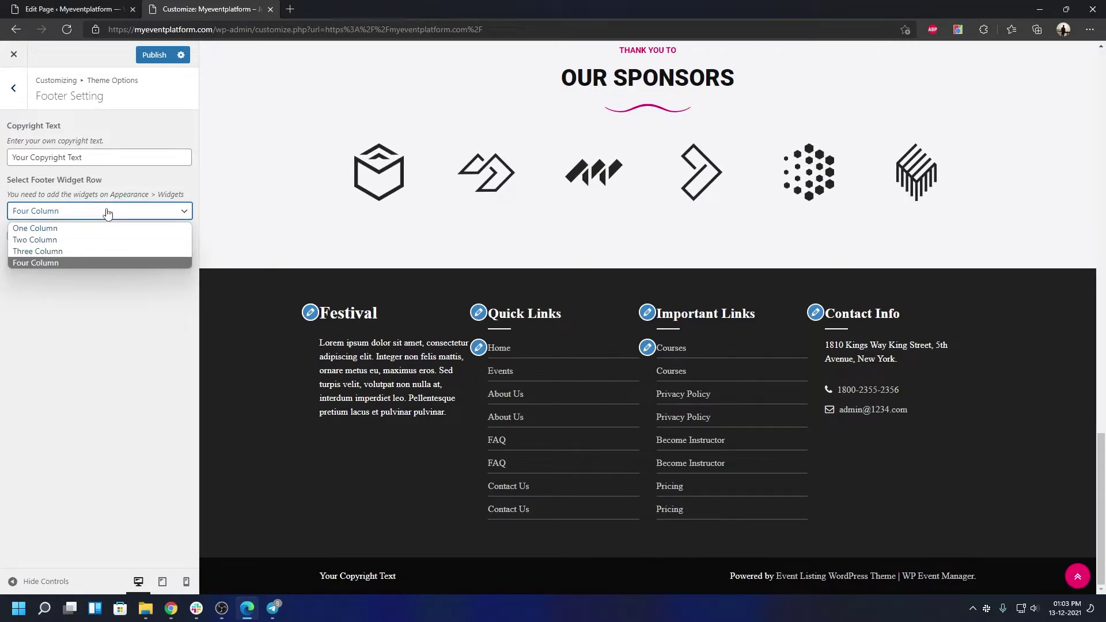
click(110, 263)
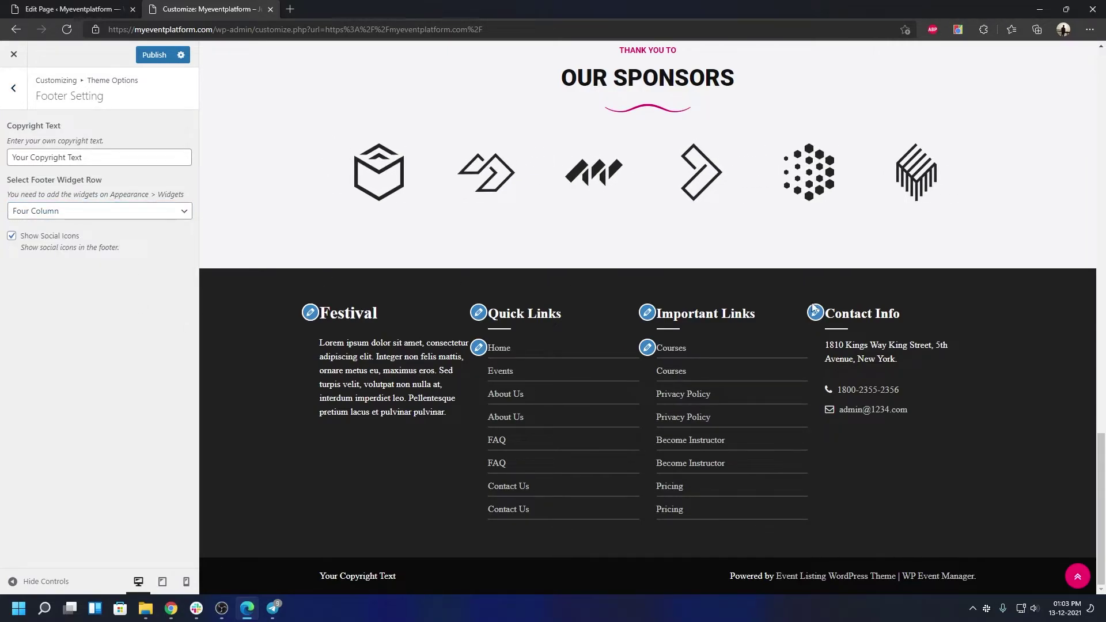
click(13, 88)
click(65, 191)
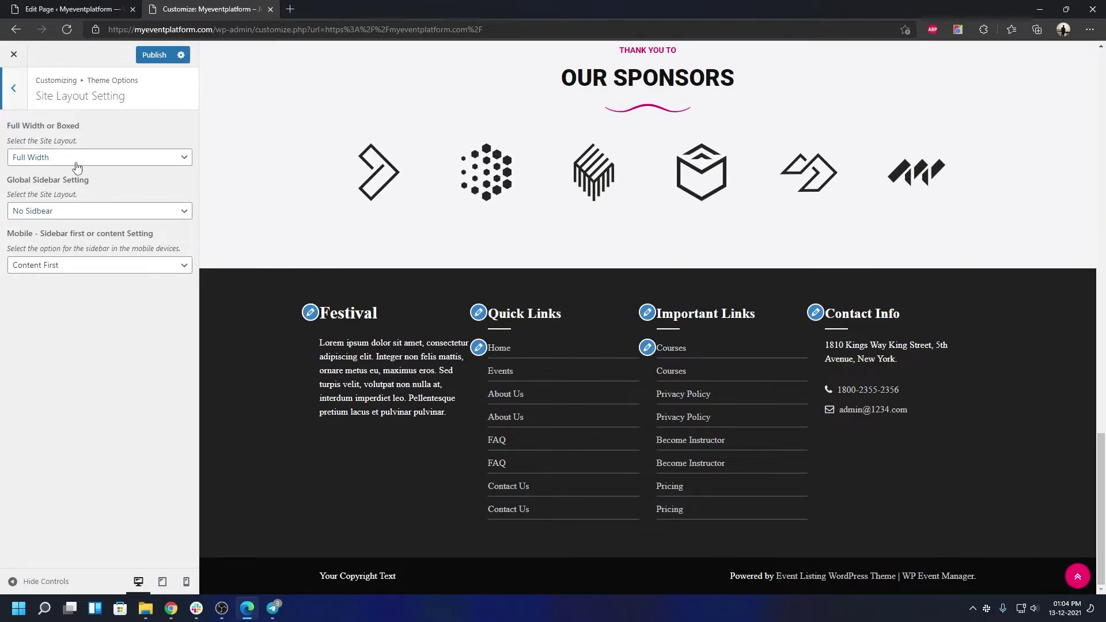
Keep Full Width, No Sidebar and Content First in Site Layout Setting, then go back to Theme Options
click(75, 162)
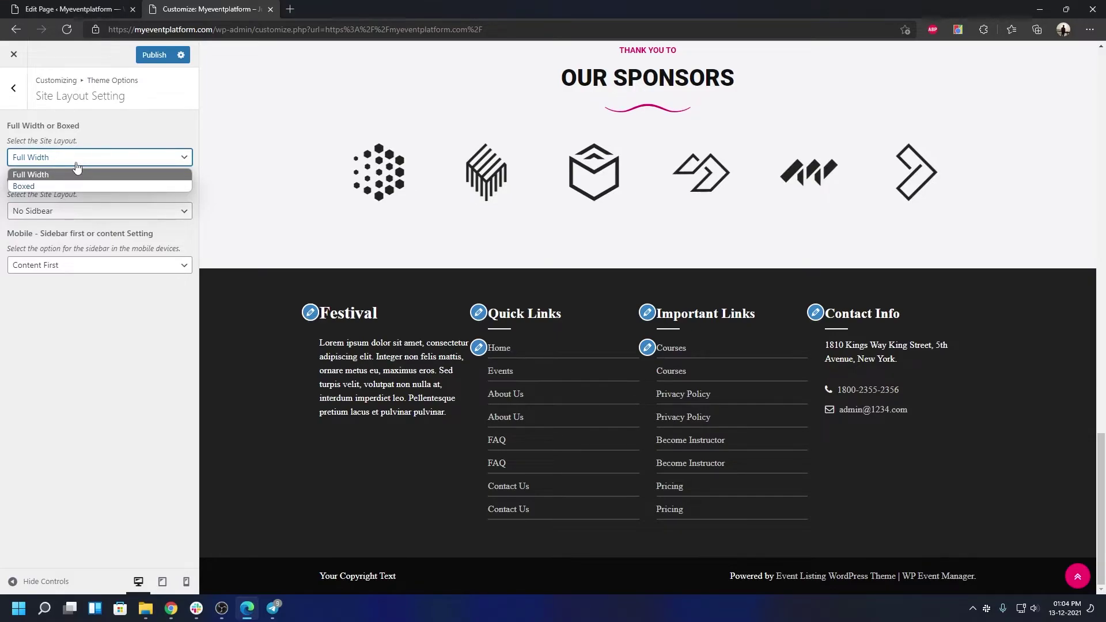
click(103, 370)
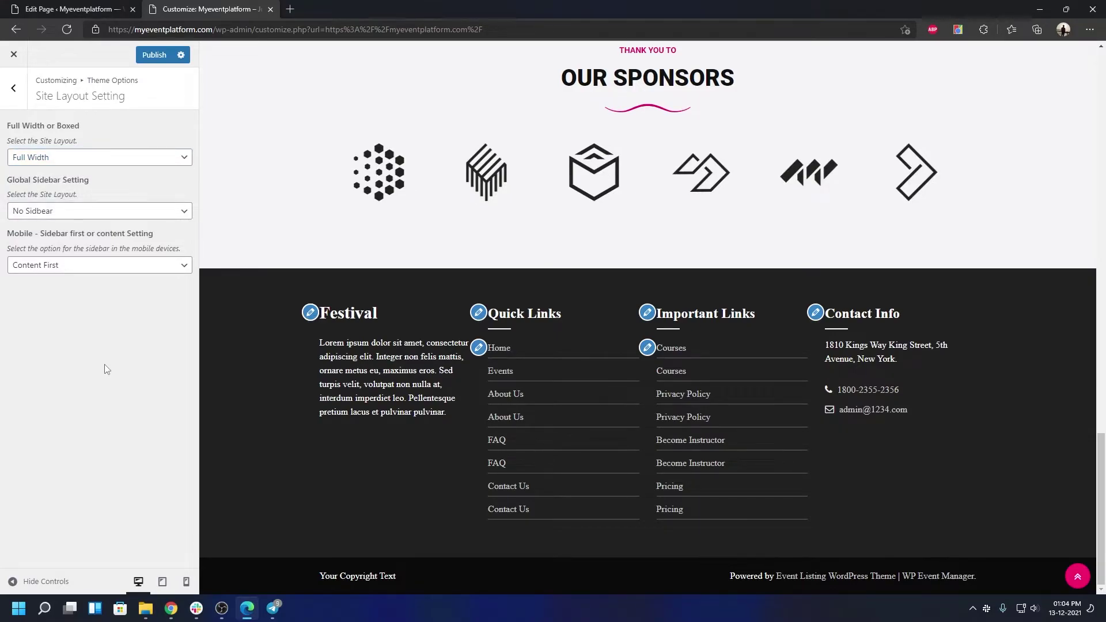
click(55, 213)
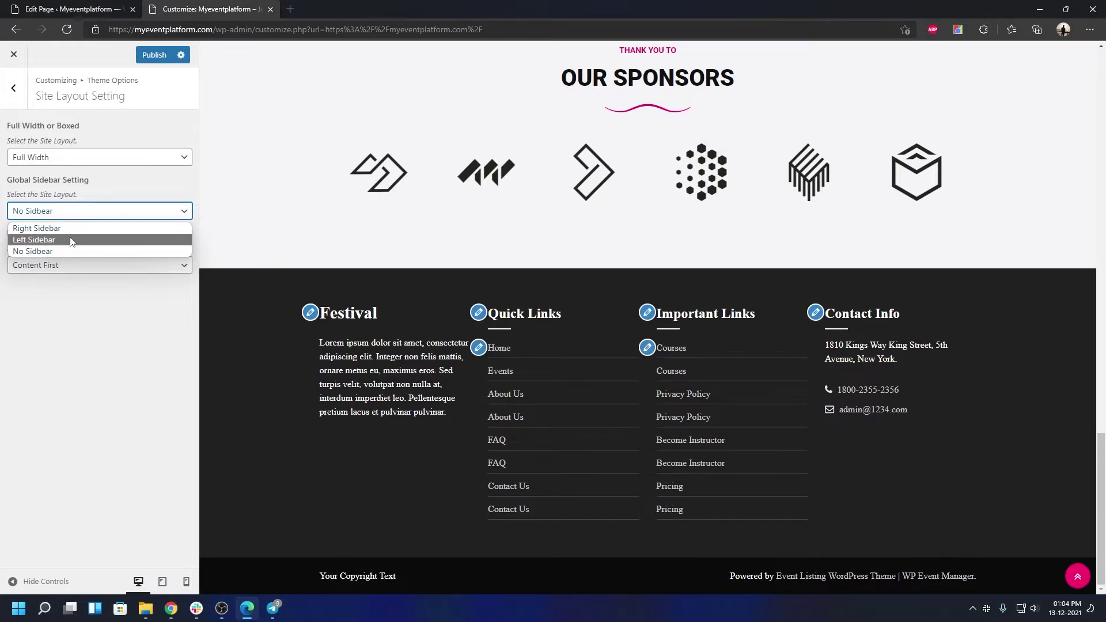
click(81, 310)
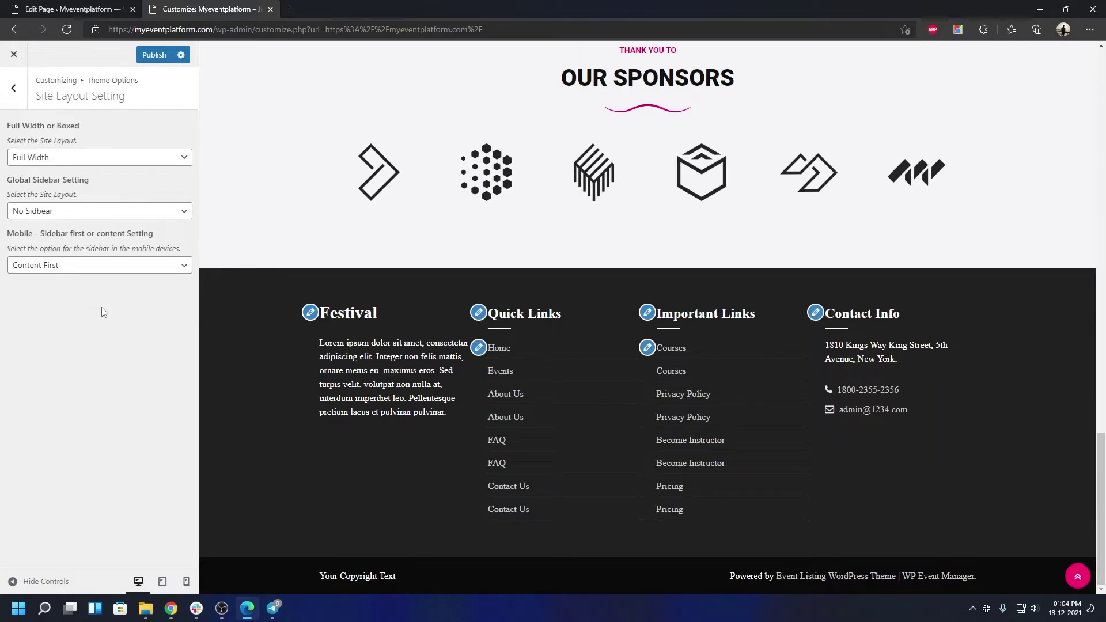
scroll(390, 393, up, 3)
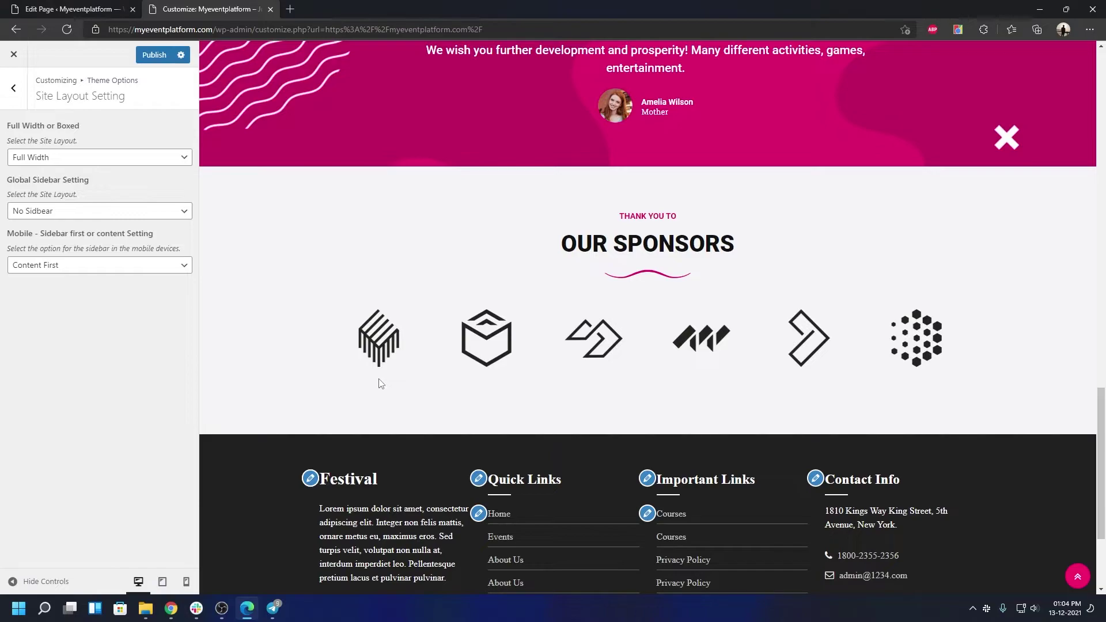
click(60, 271)
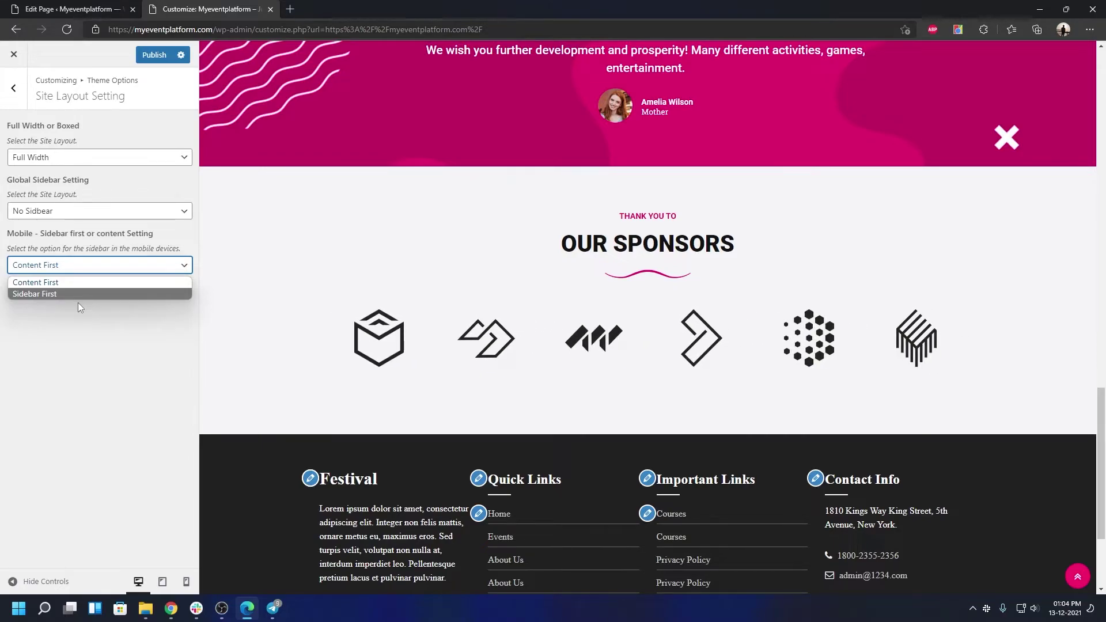
click(76, 326)
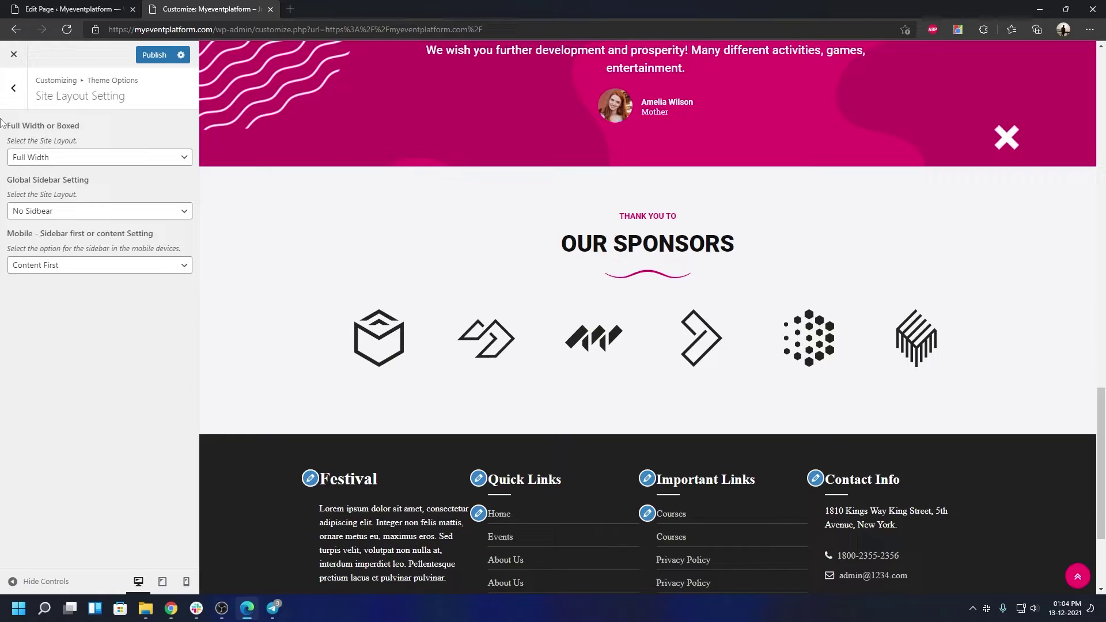
click(9, 105)
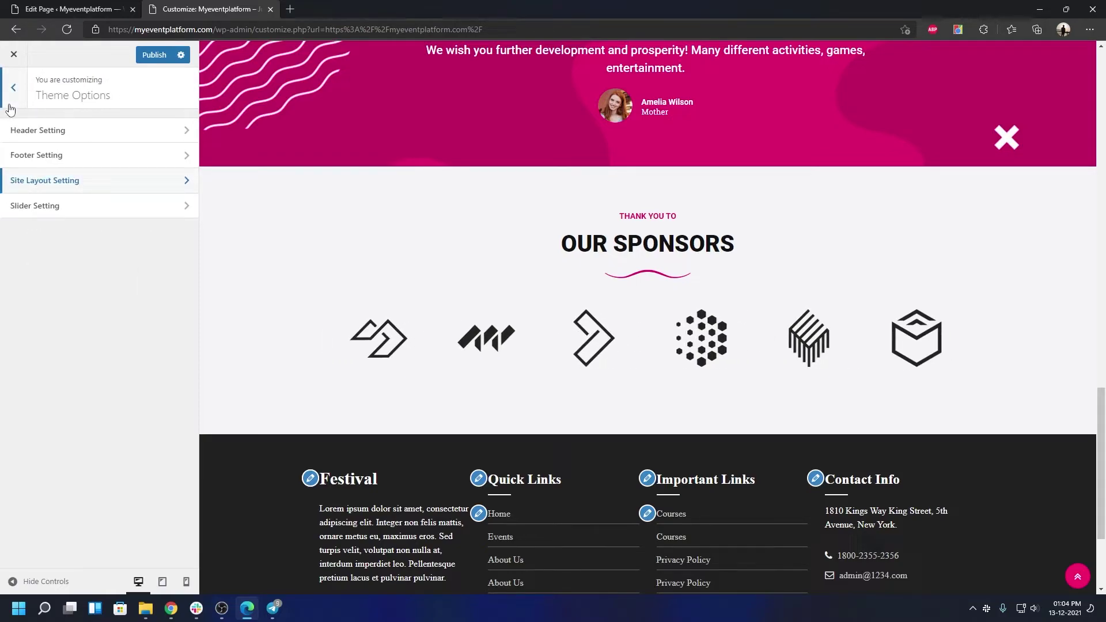
Open Colors from the Customizer root, review the colour pickers unchanged, and go back
click(9, 105)
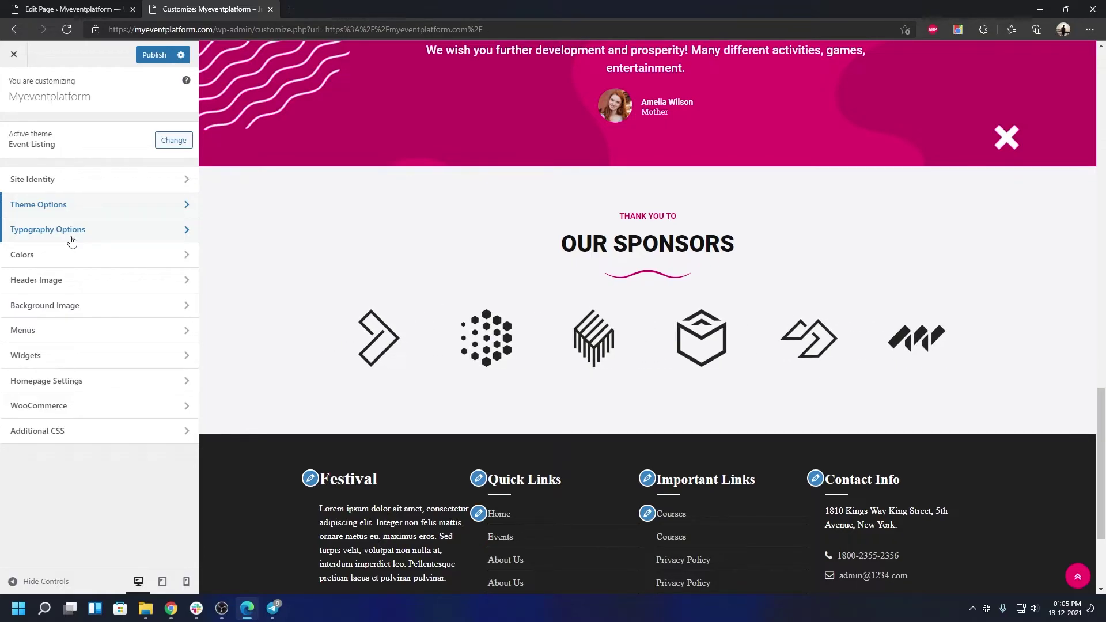
click(83, 264)
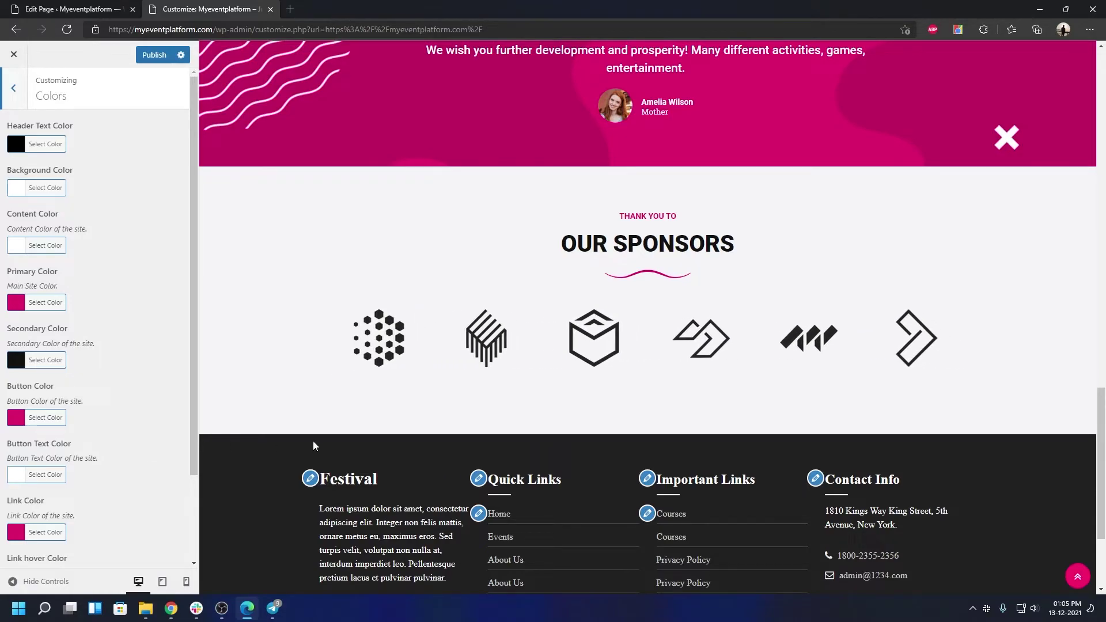
scroll(515, 466, up, 10)
scroll(573, 395, up, 6)
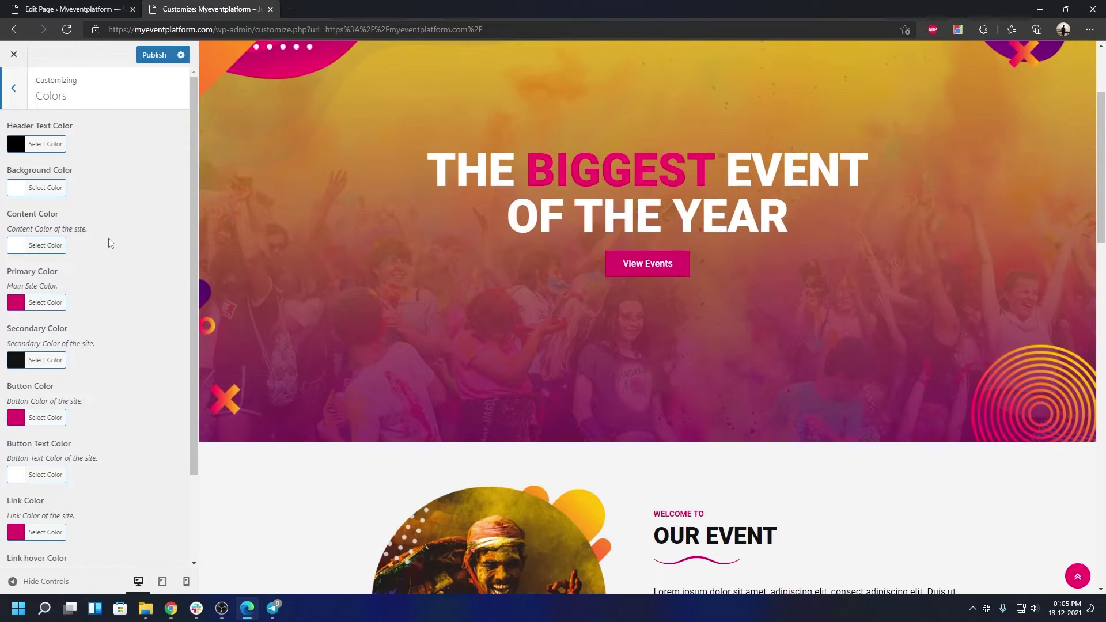
click(17, 95)
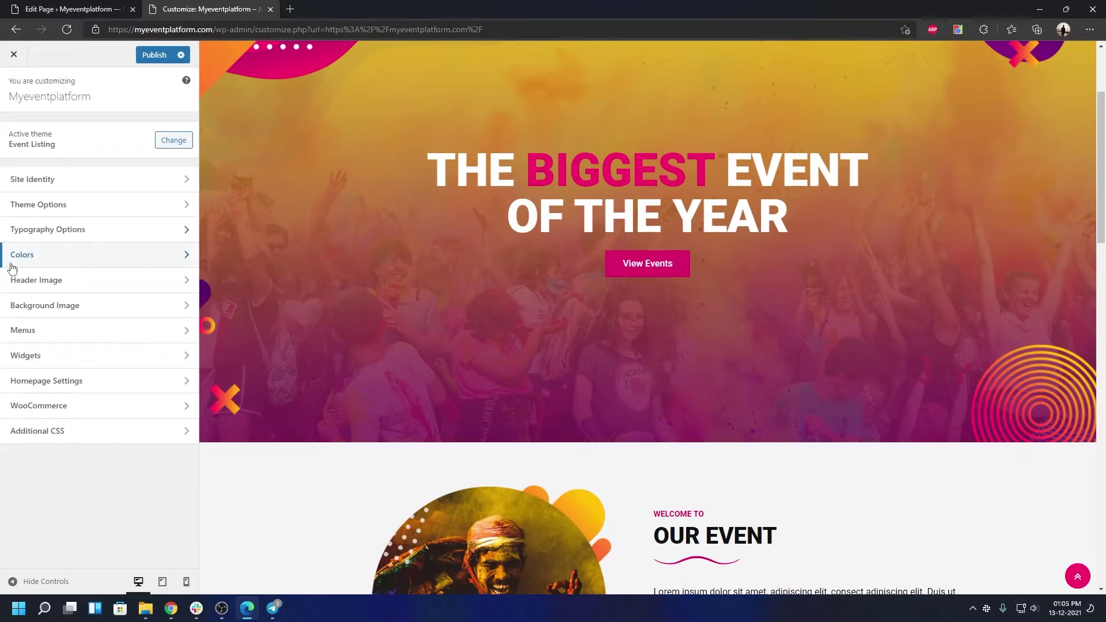
Look at the Header Image, Background Image and Menus sections, returning to the section list
click(27, 281)
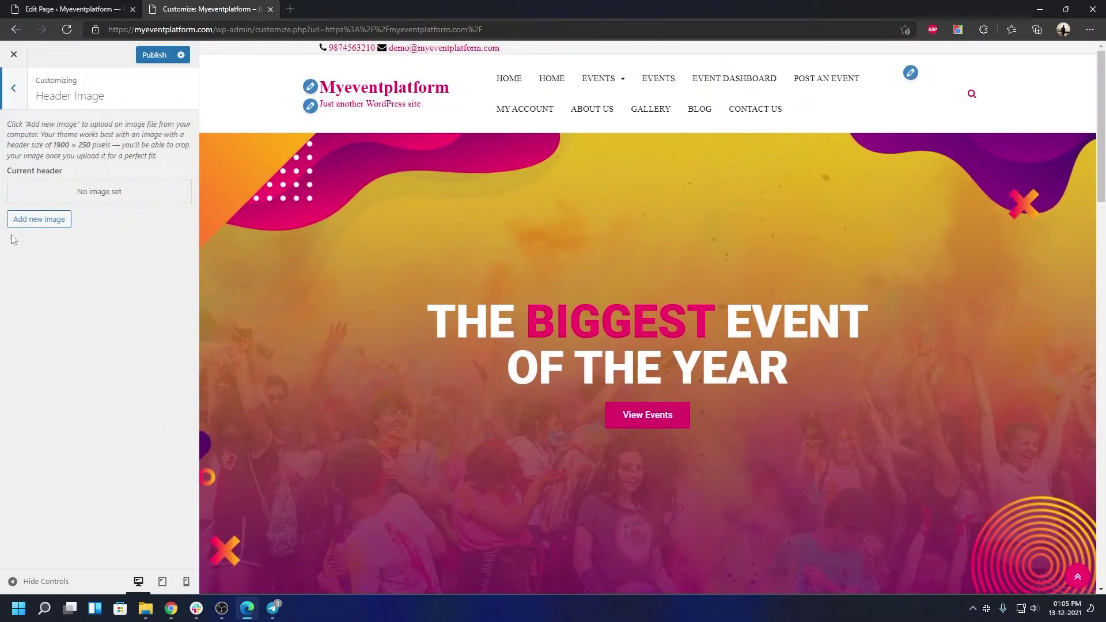
click(17, 92)
click(60, 302)
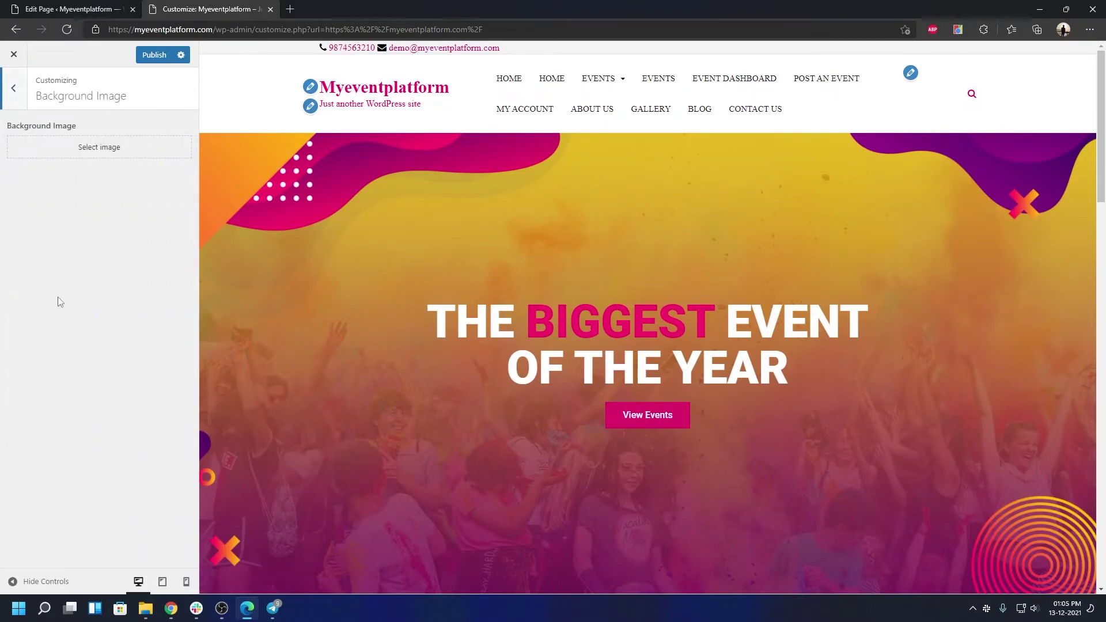
click(15, 89)
click(67, 328)
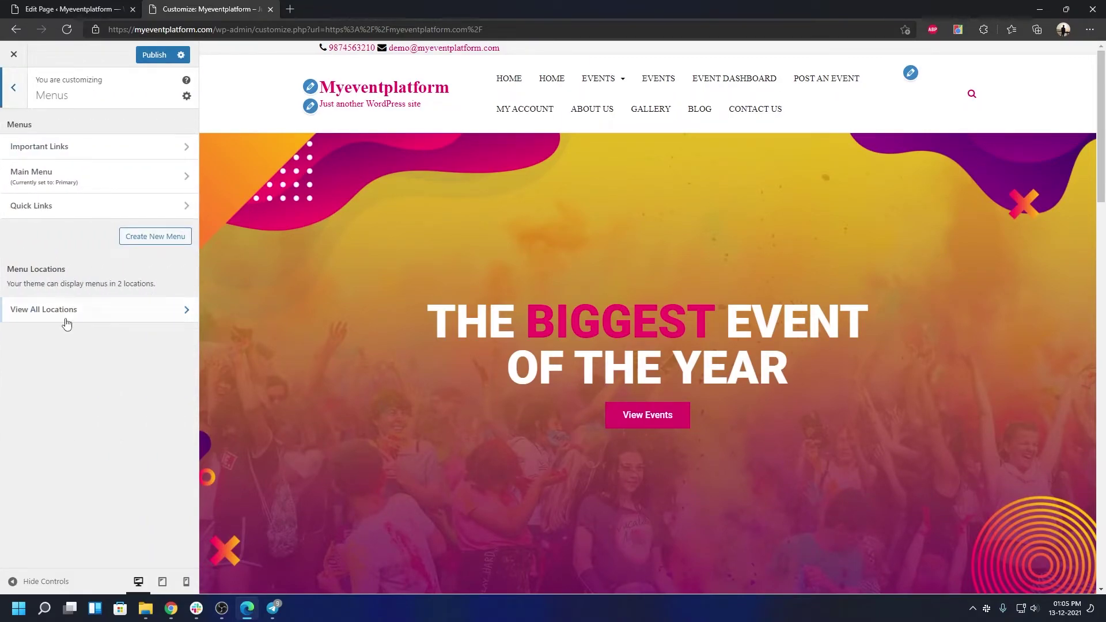
click(13, 92)
Review Widgets and Homepage Settings (static Home page), then open the WooCommerce section
click(50, 362)
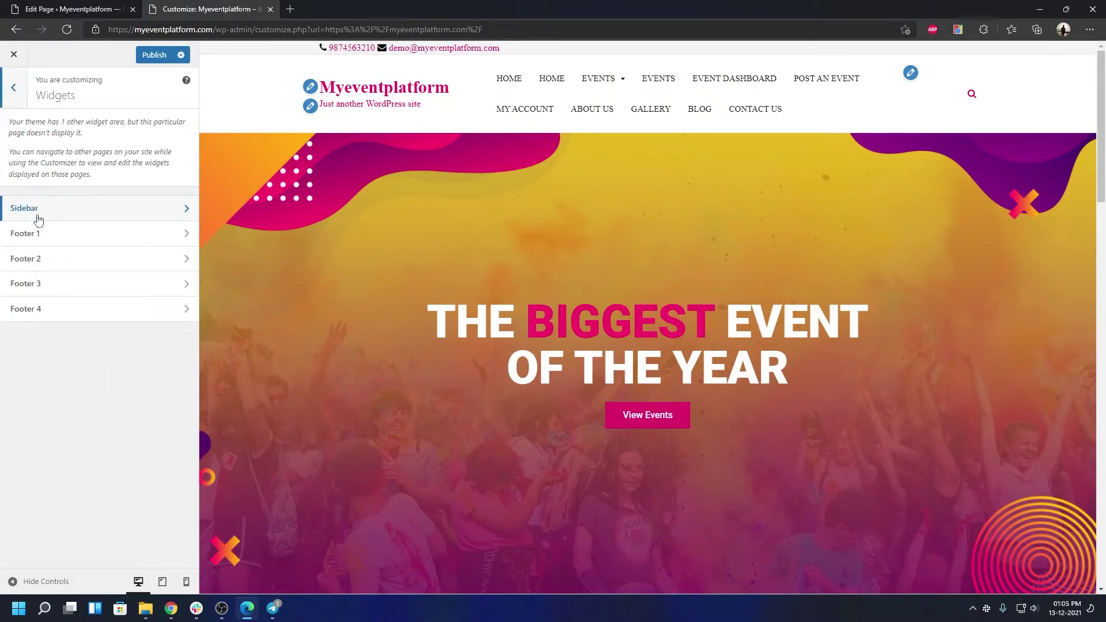
scroll(464, 366, down, 20)
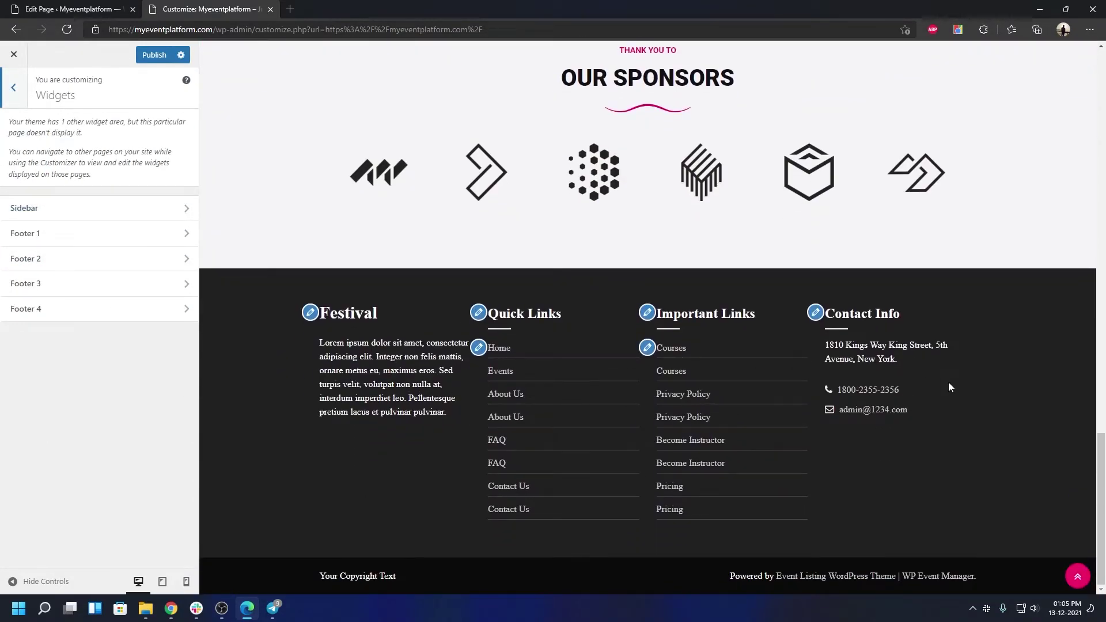
click(15, 106)
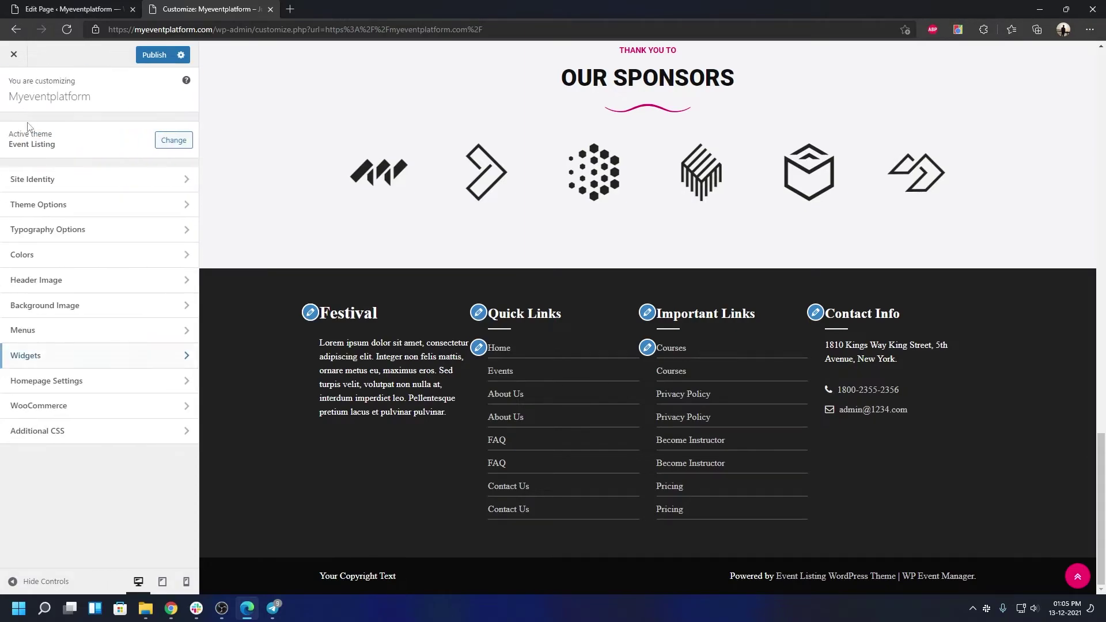
click(50, 379)
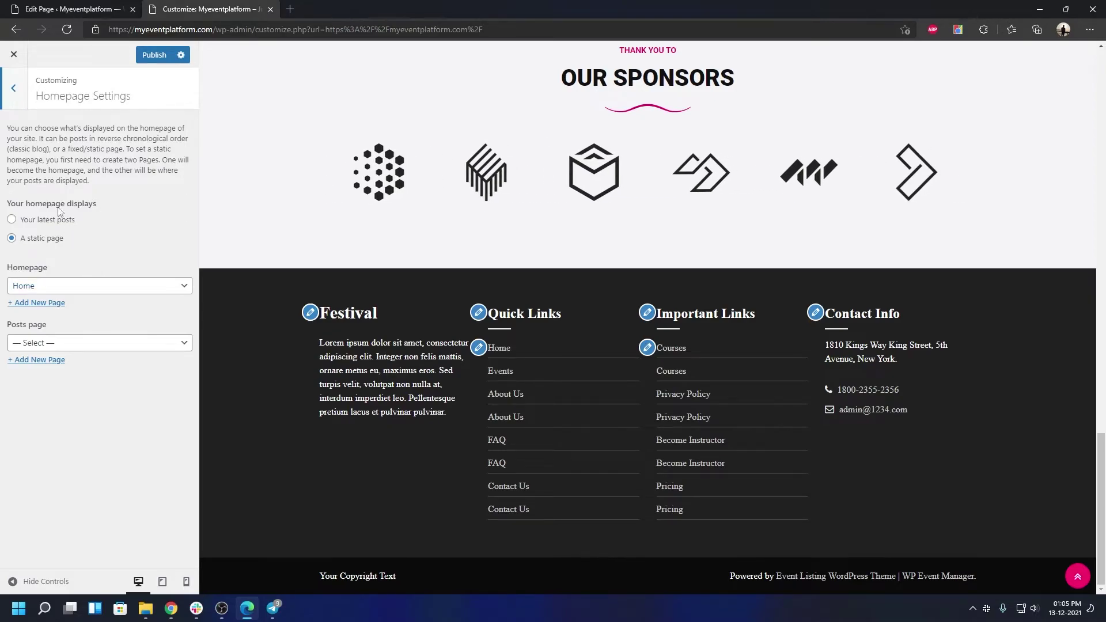
click(14, 90)
click(58, 406)
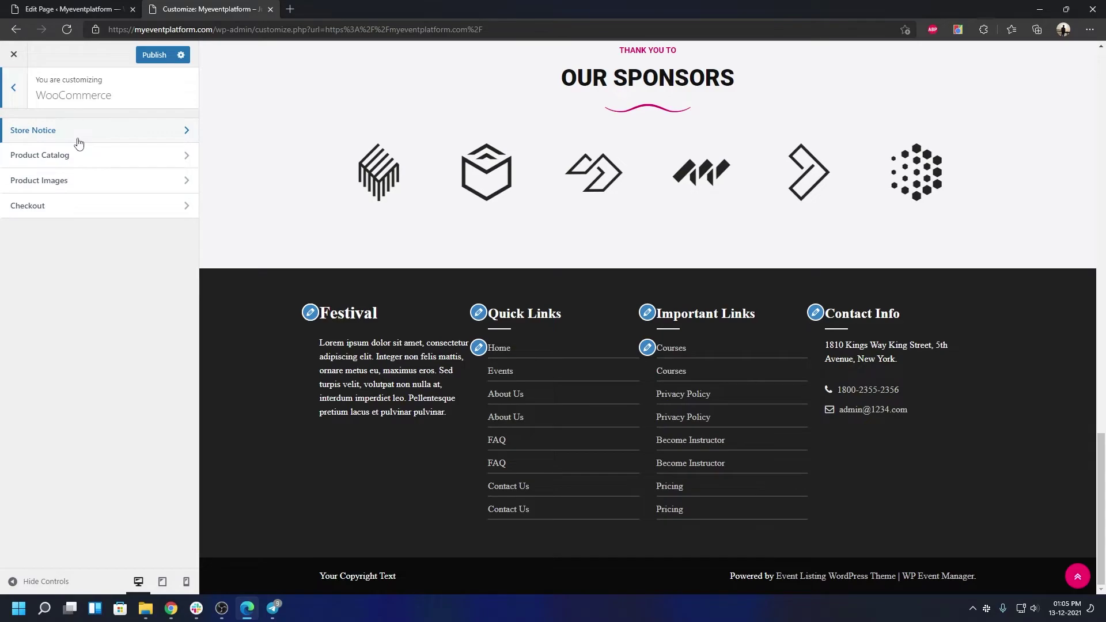
Inspect WooCommerce Store Notice, Product Catalog, Product Images and Checkout, leaving defaults unchanged
click(78, 142)
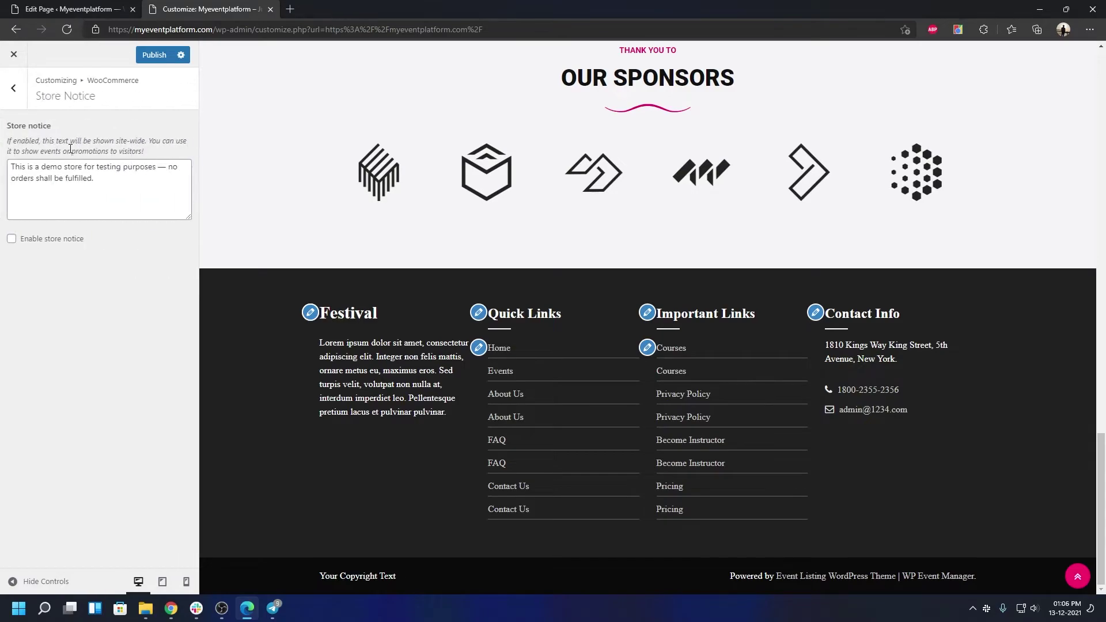
click(23, 98)
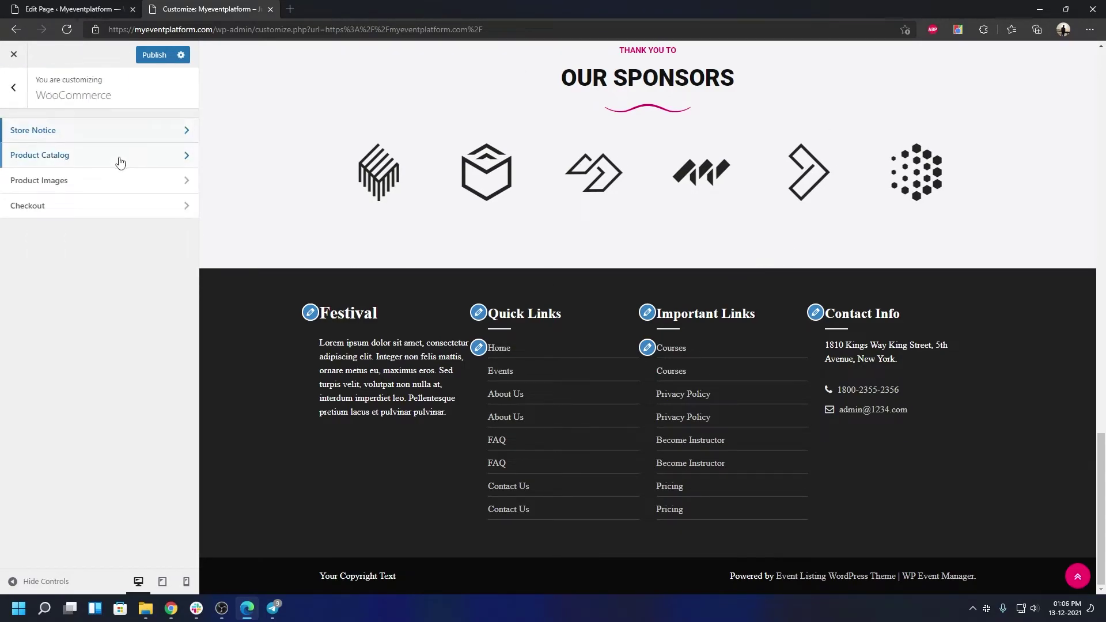
click(118, 155)
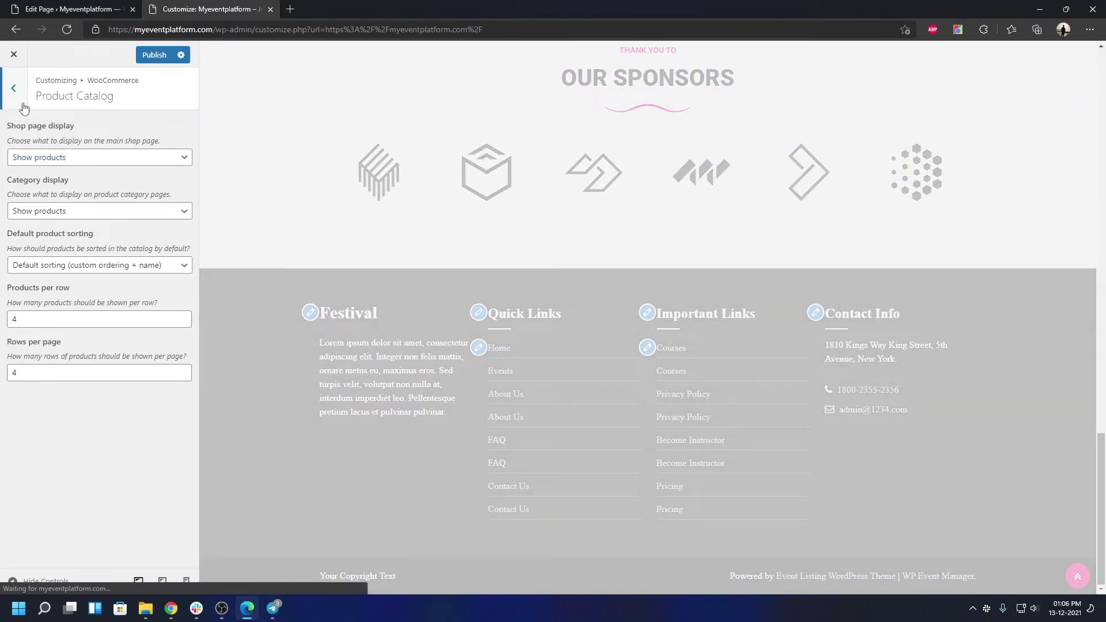
click(23, 101)
click(52, 182)
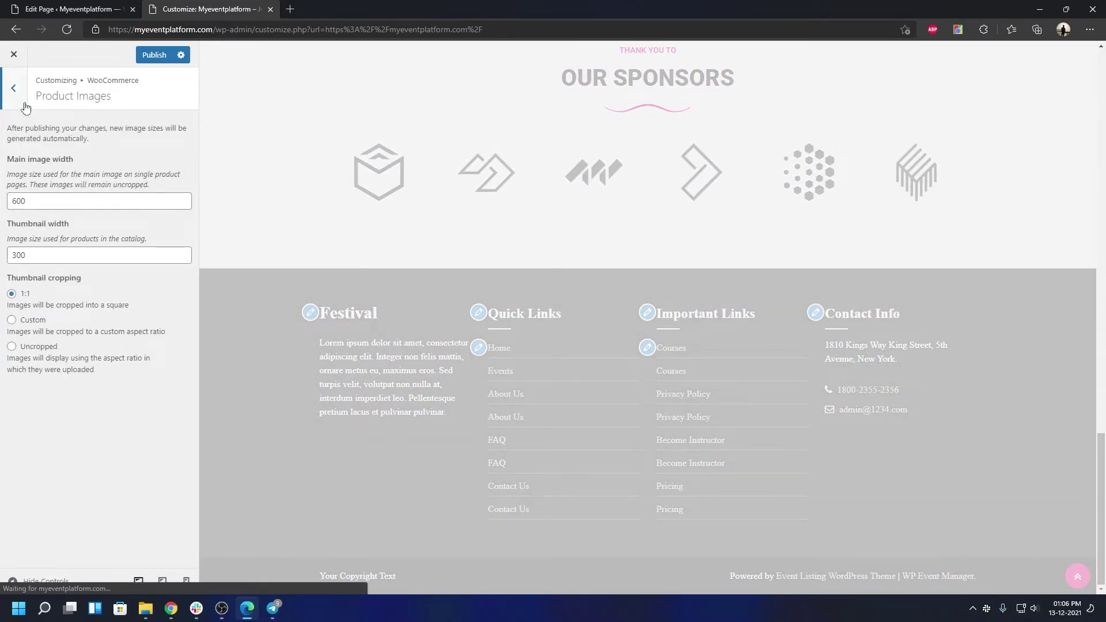
click(14, 88)
click(82, 213)
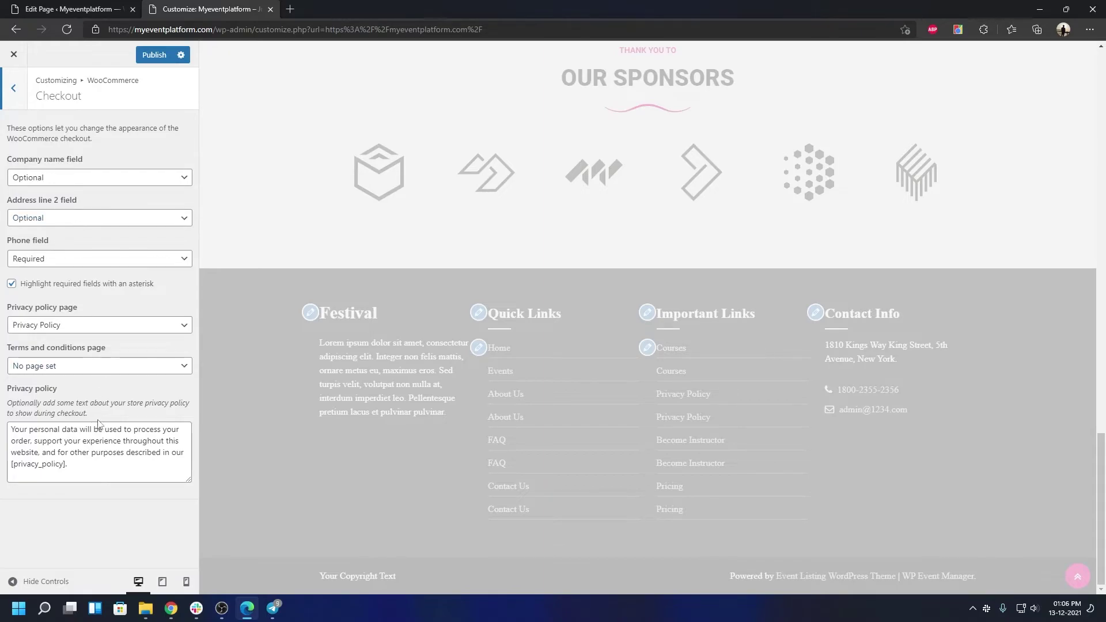
click(17, 92)
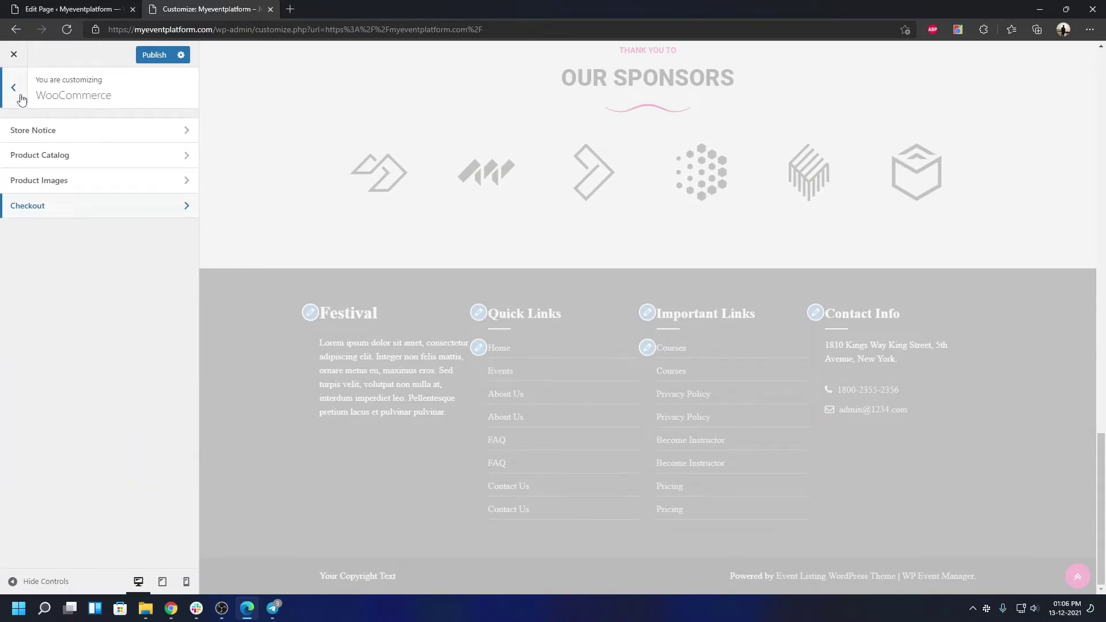
click(21, 98)
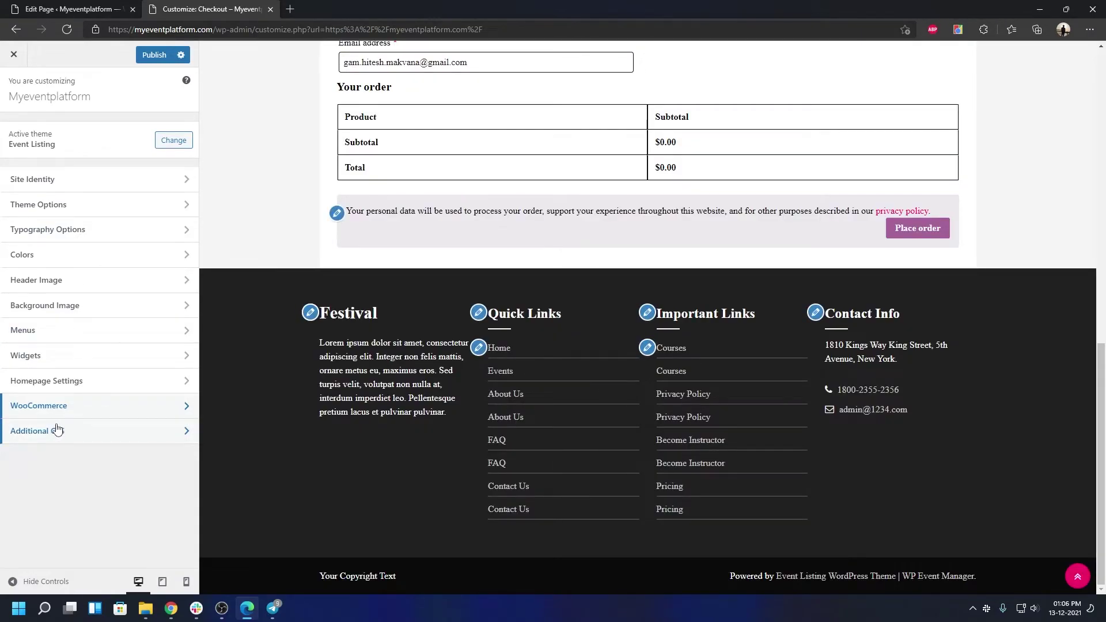
click(56, 430)
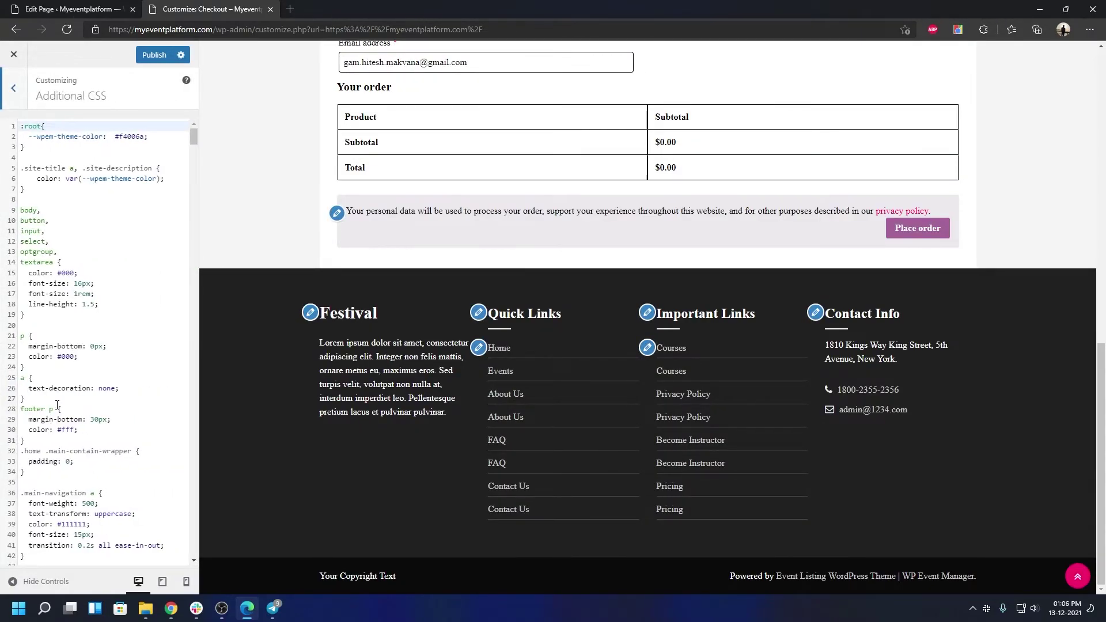
scroll(62, 399, down, 20)
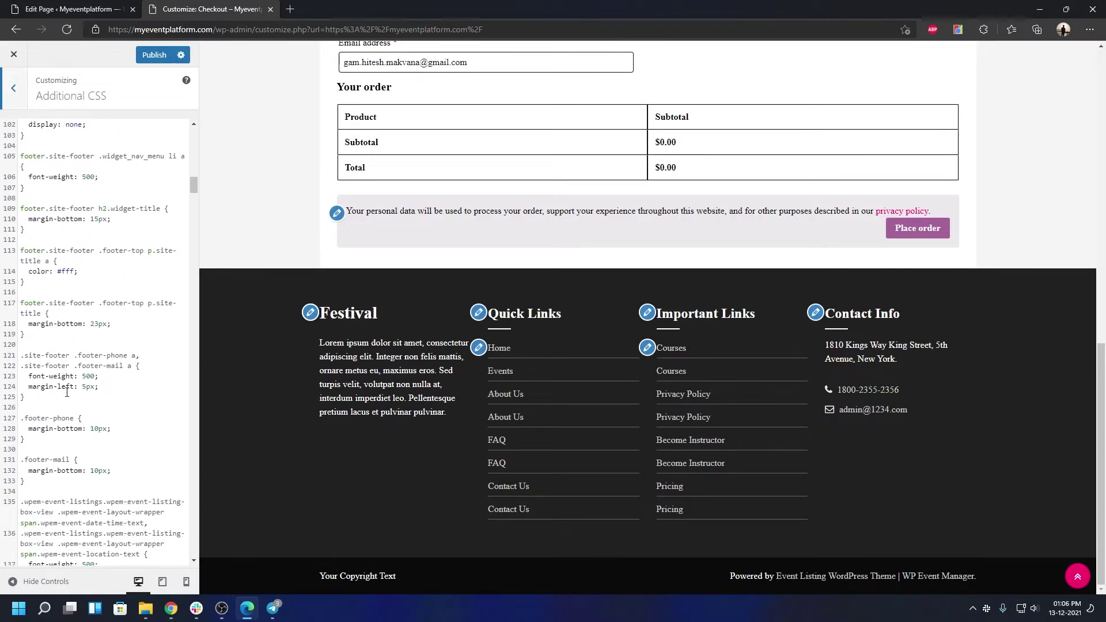
scroll(71, 389, down, 3)
click(66, 334)
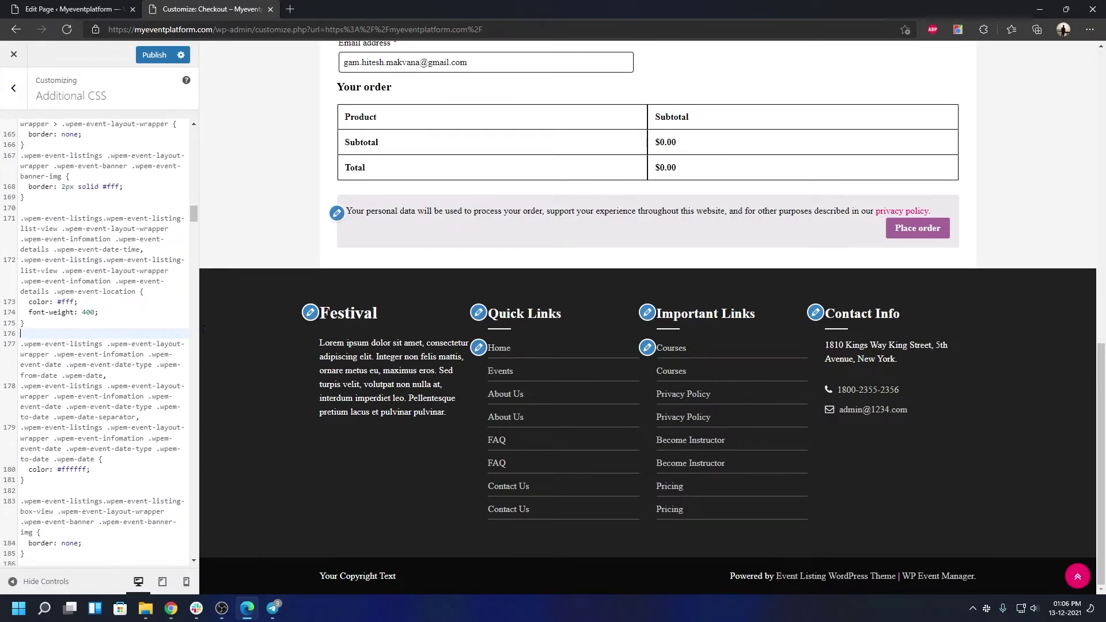
scroll(579, 396, up, 15)
drag(194, 219, 194, 550)
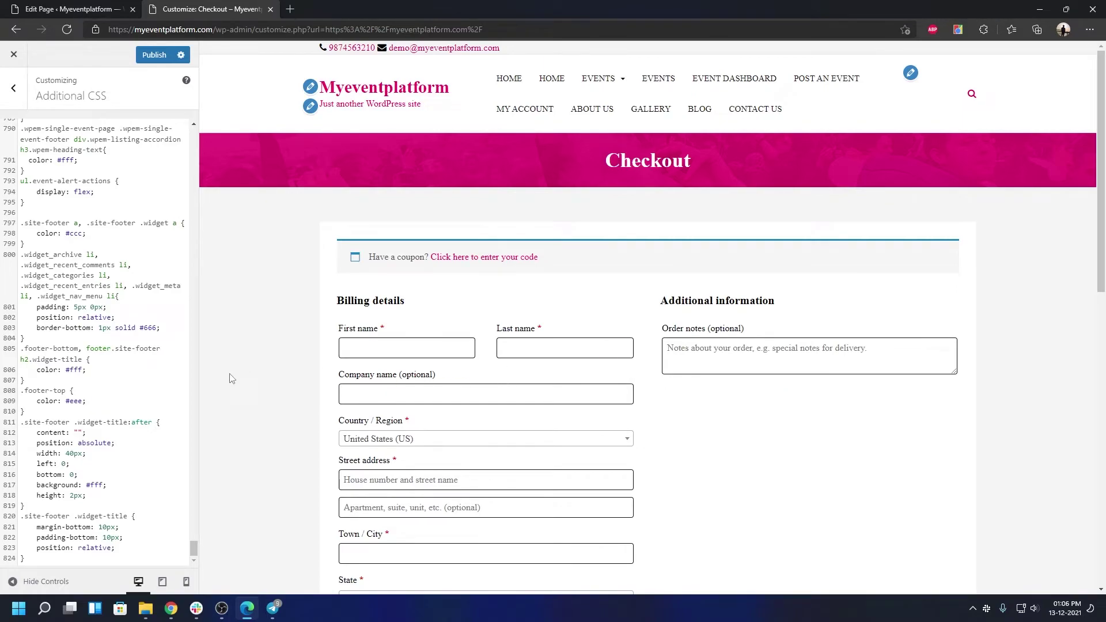
double_click(93, 317)
click(136, 361)
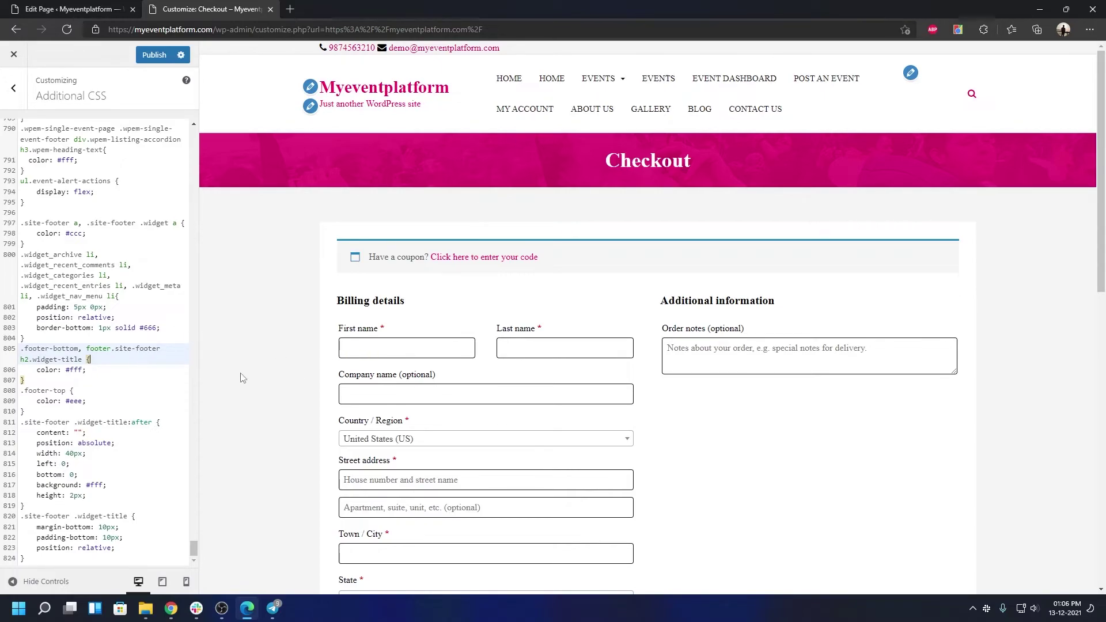
click(69, 549)
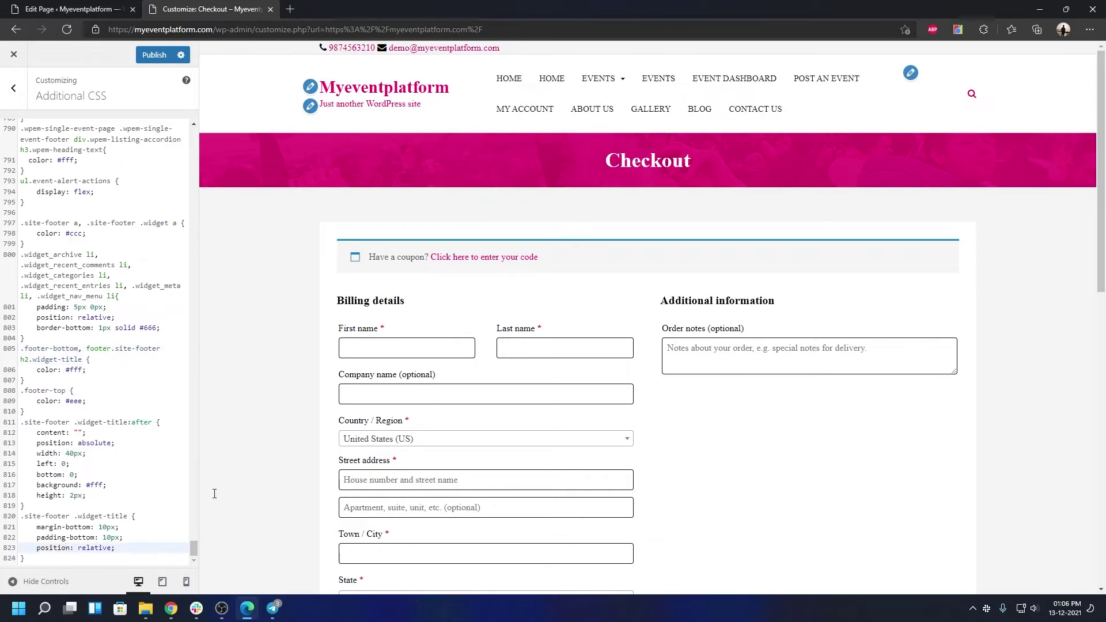
click(41, 559)
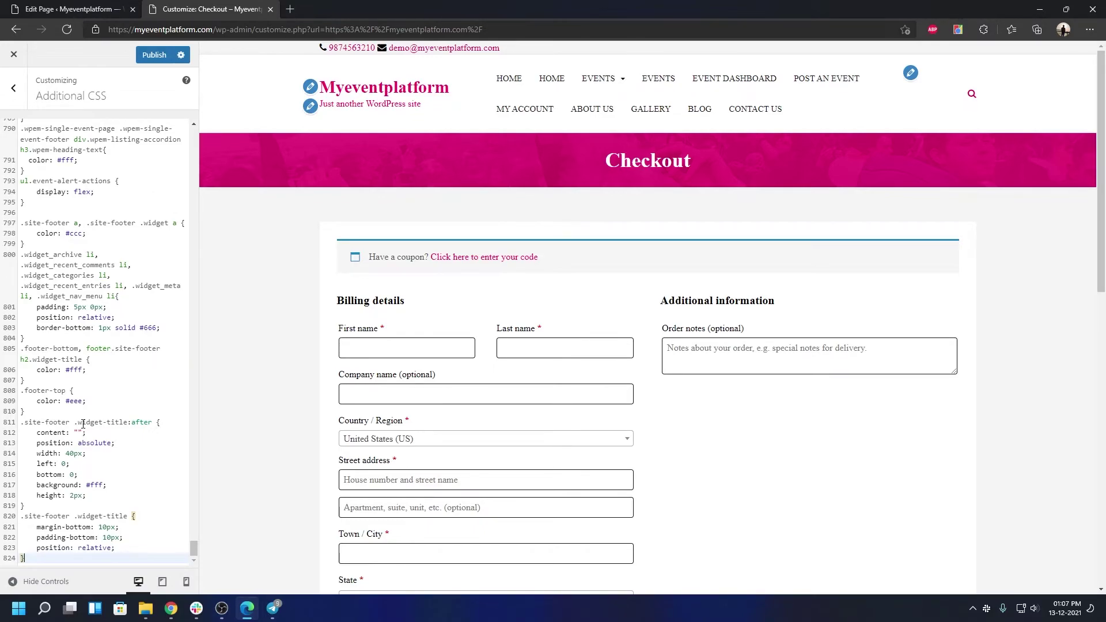
click(122, 442)
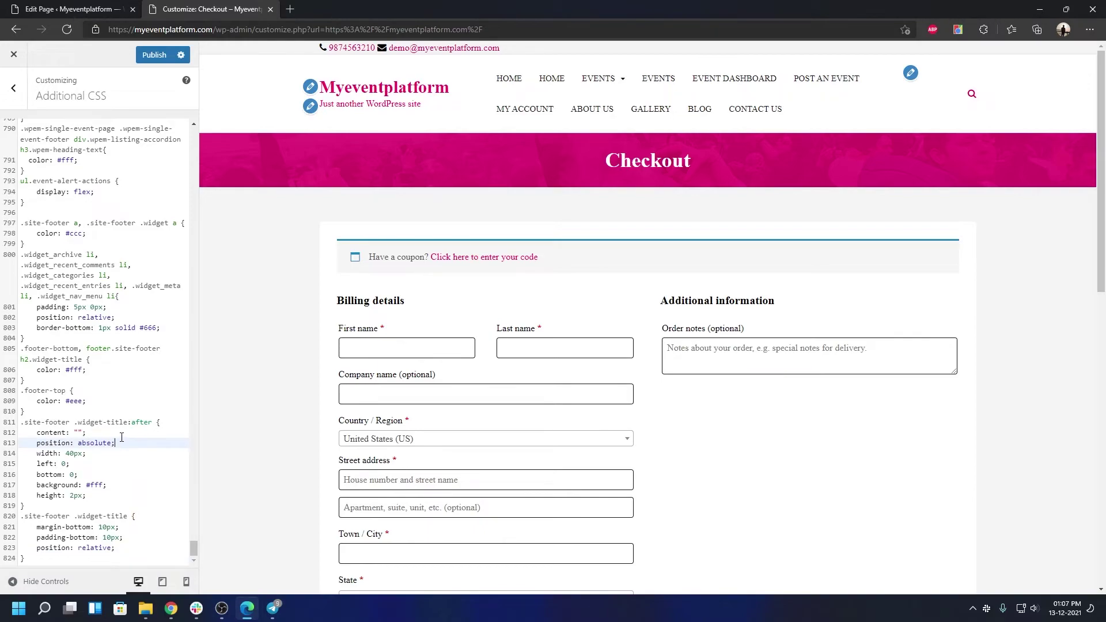
click(13, 87)
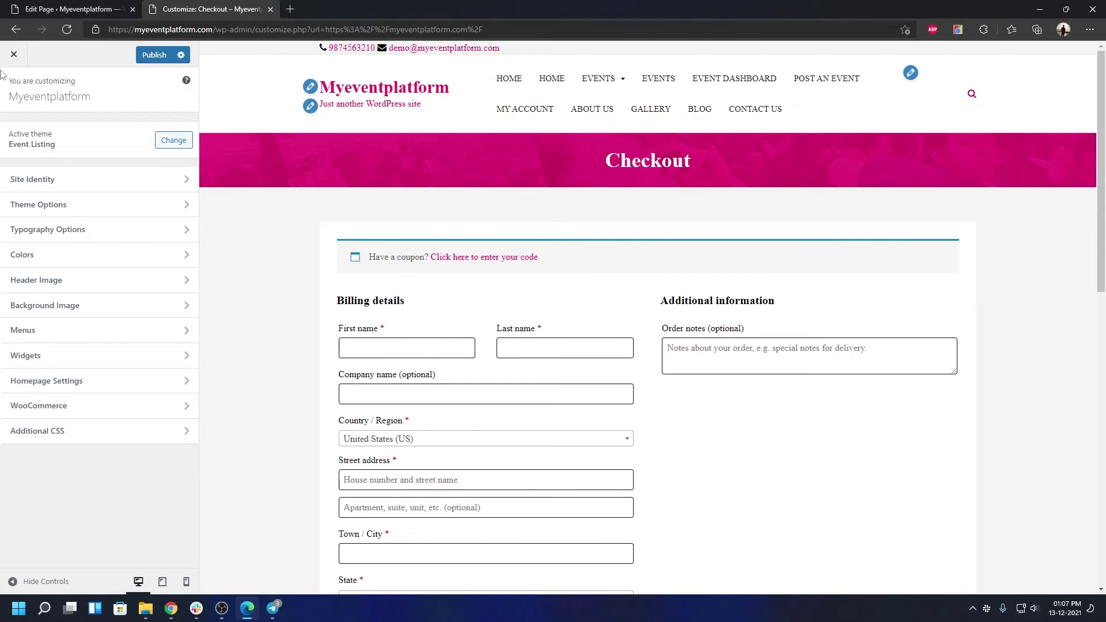
Discard Customizer changes and edit the Home page in Elementor, reviewing its hero banner and Our Event section
click(14, 58)
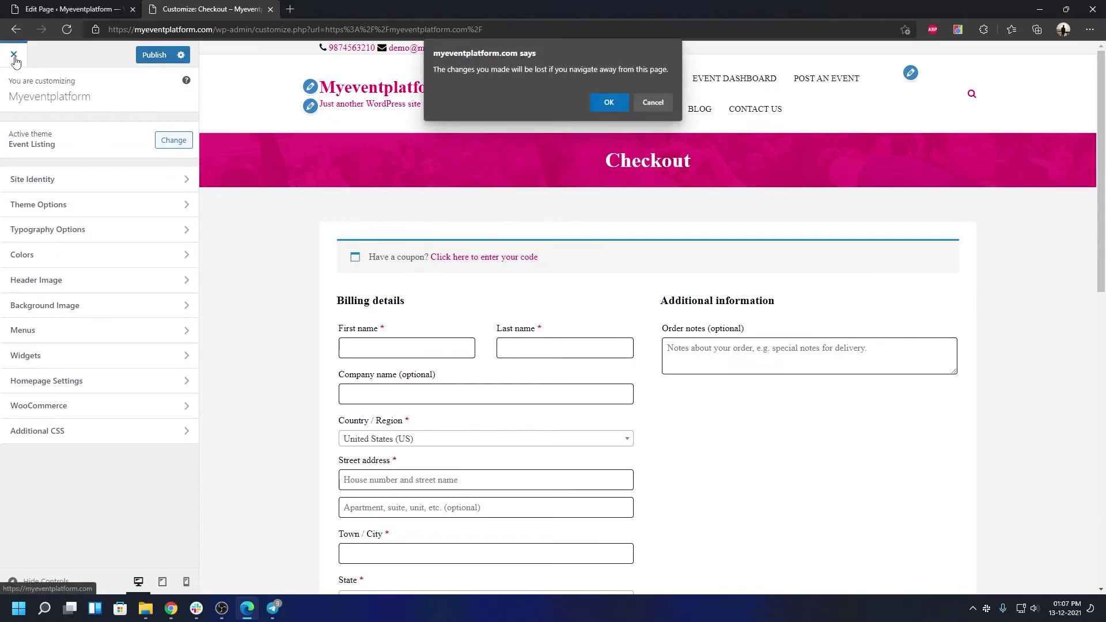
click(608, 102)
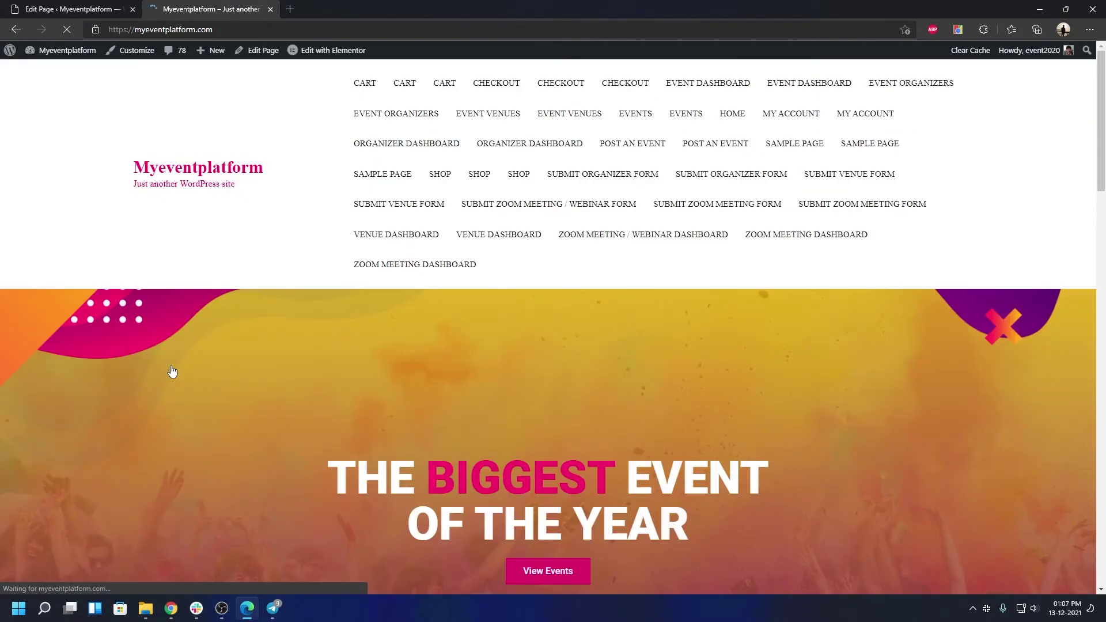
click(315, 56)
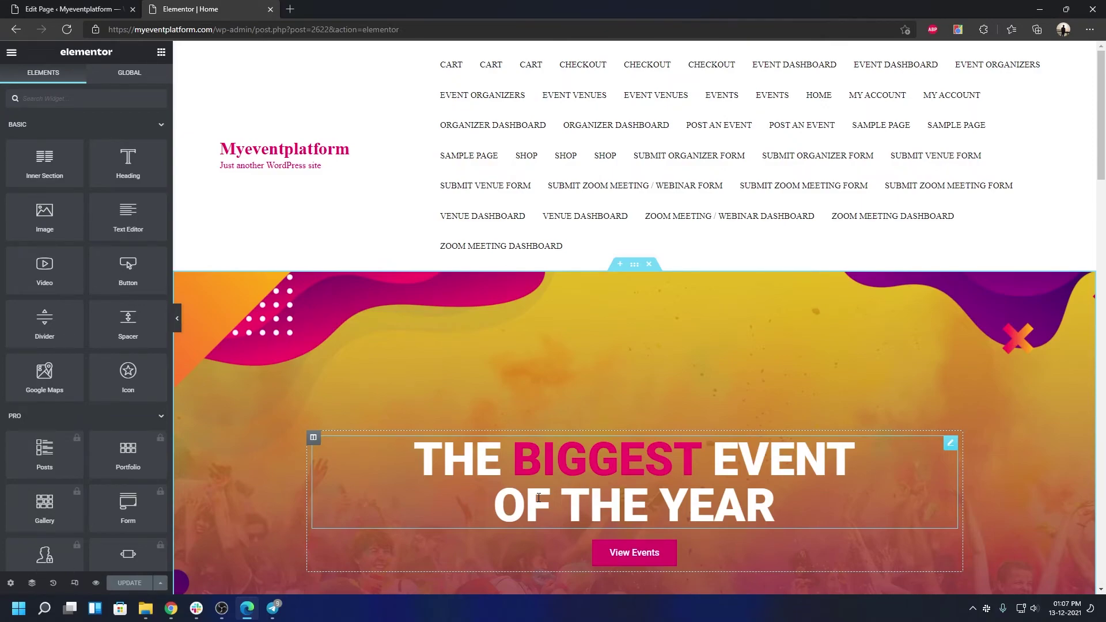
scroll(541, 496, down, 4)
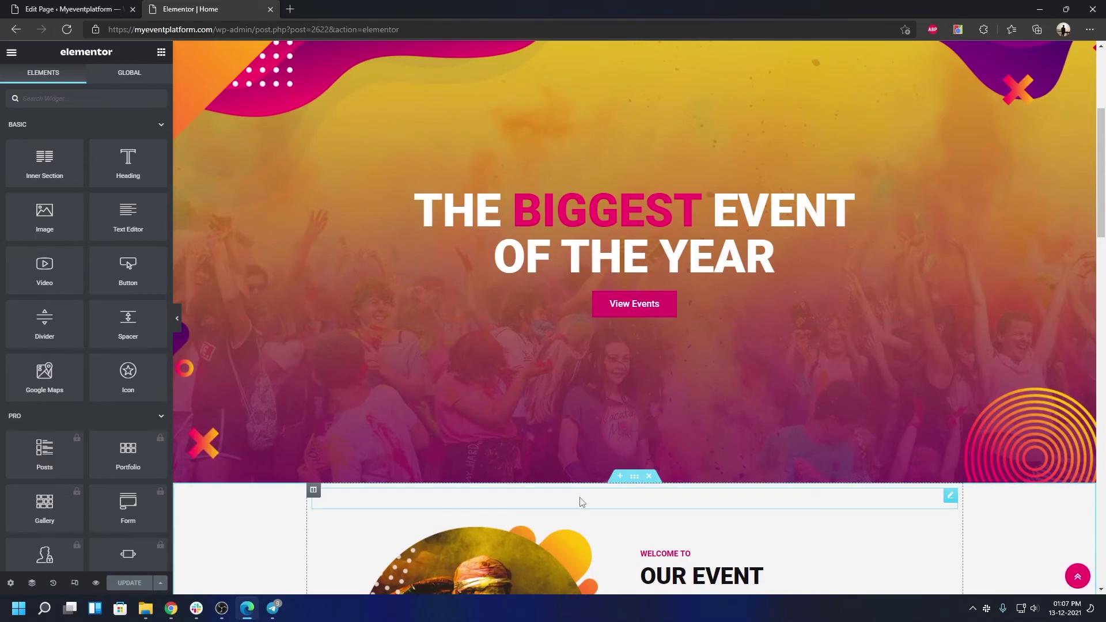
scroll(580, 502, down, 4)
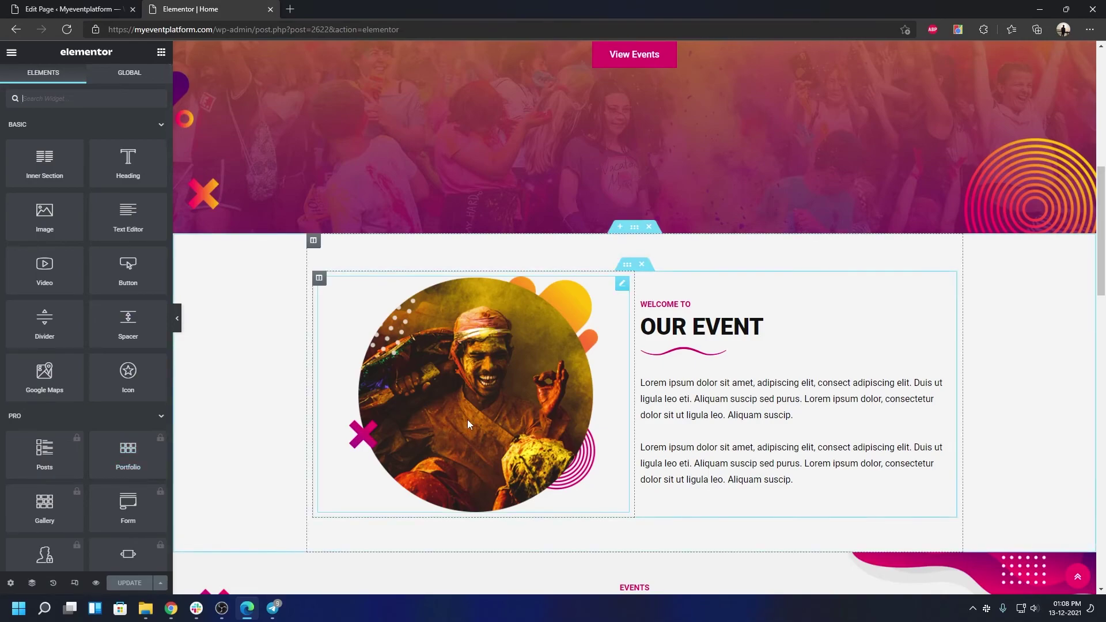
scroll(449, 415, up, 7)
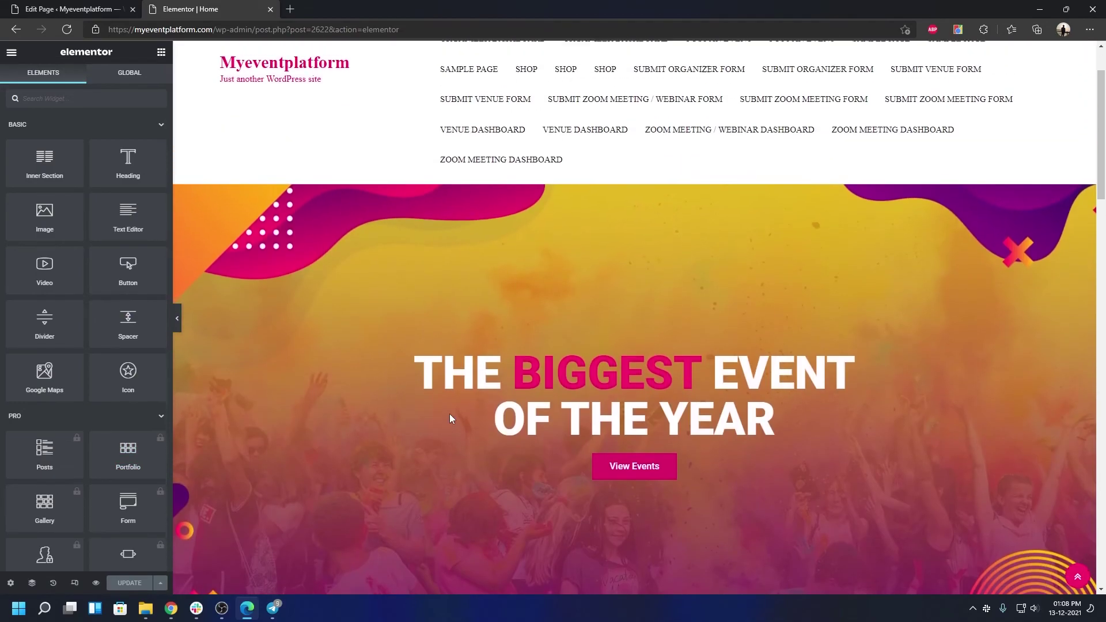